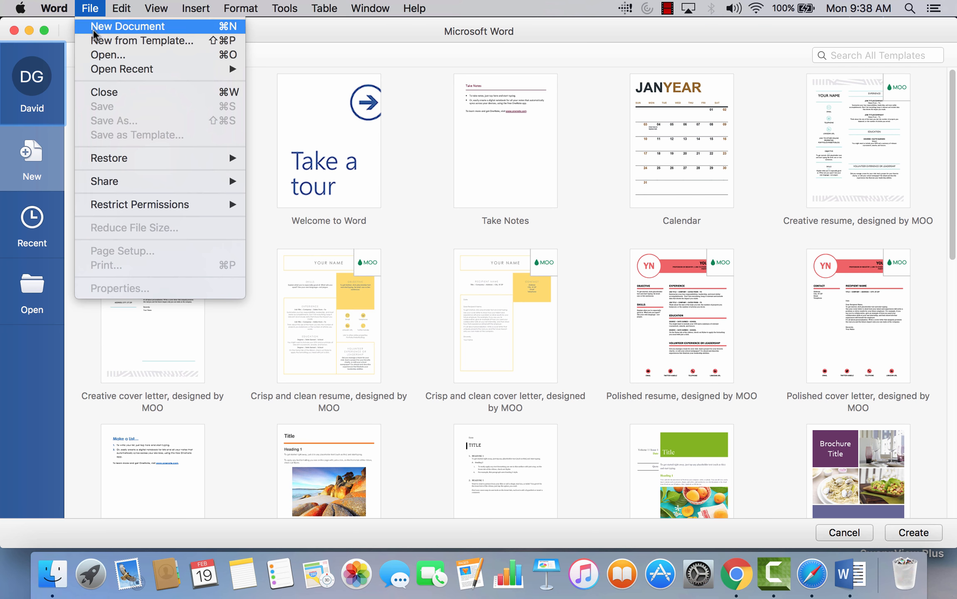
Step: Open the plagiarism assignment document, dismiss the template gallery and move the document window toward the middle of the desktop
{"action": "mouse_move", "coordinate": [110, 74]}
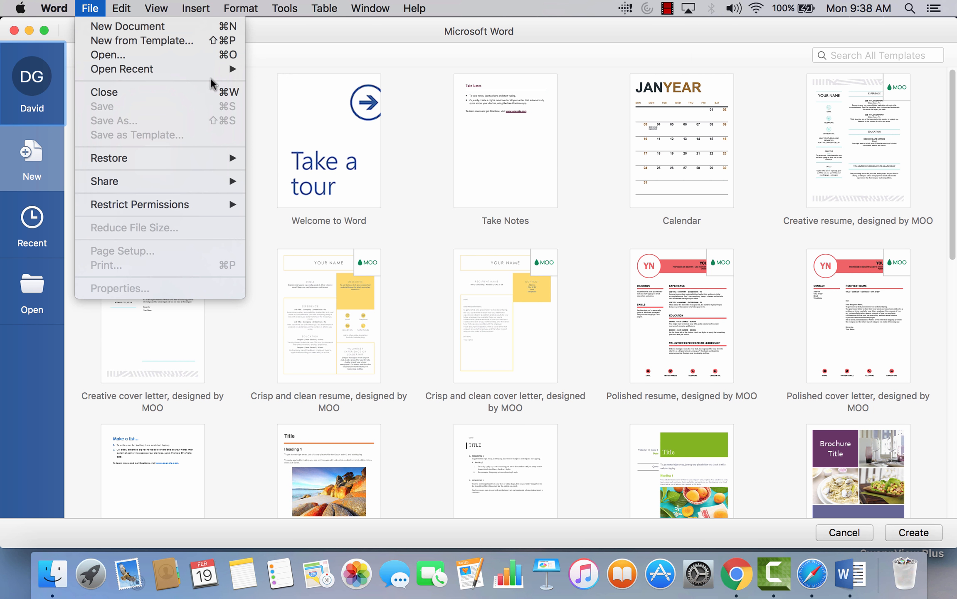
{"action": "left_click", "coordinate": [287, 75]}
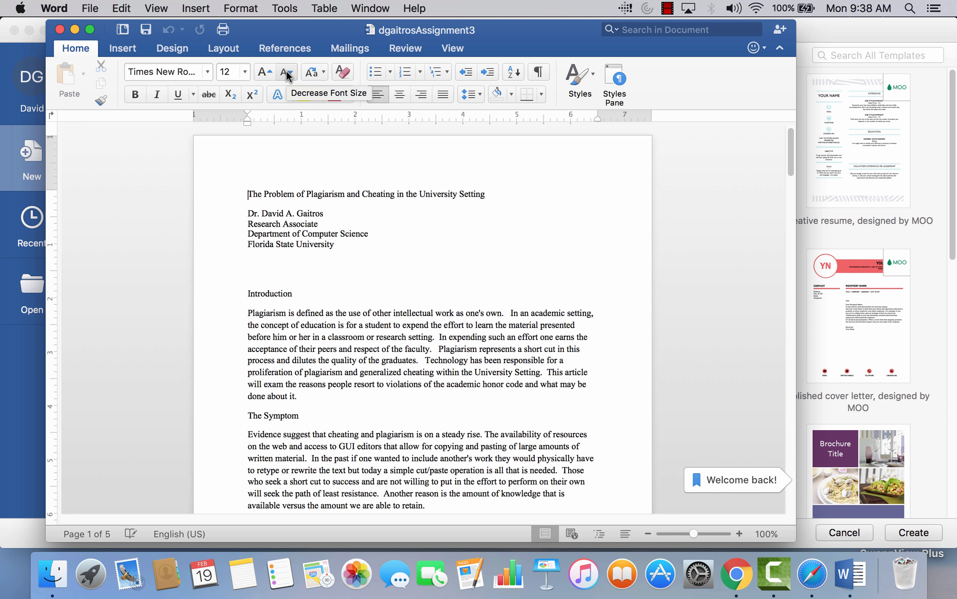
{"action": "left_click", "coordinate": [13, 31]}
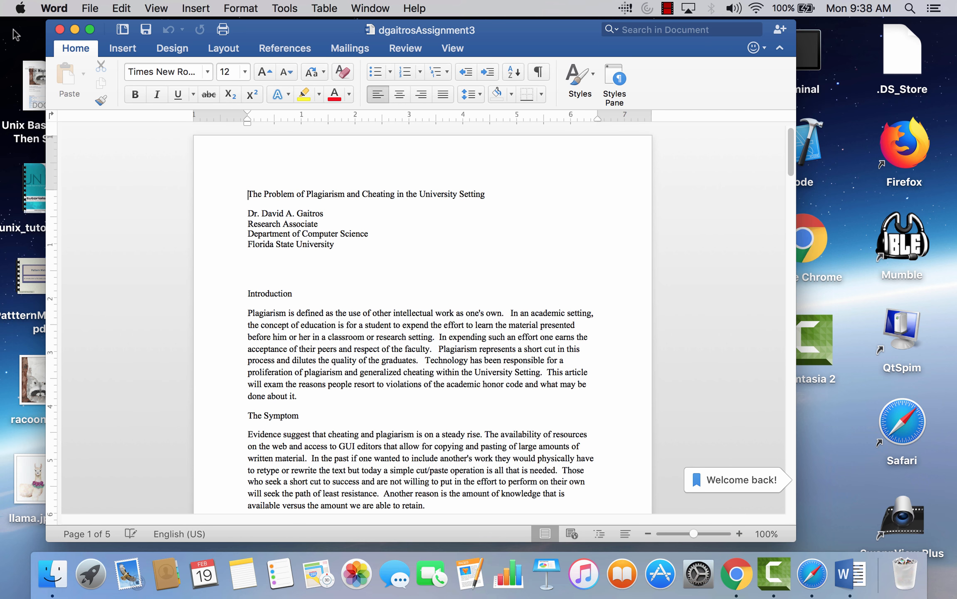
{"action": "left_click_drag", "start_coordinate": [281, 31], "coordinate": [347, 35]}
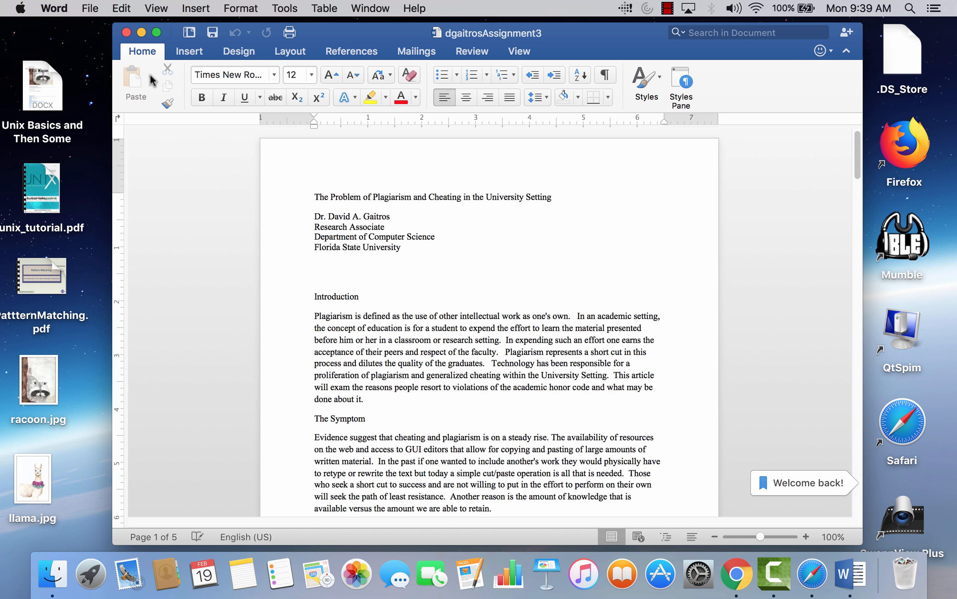
{"action": "left_click", "coordinate": [90, 9]}
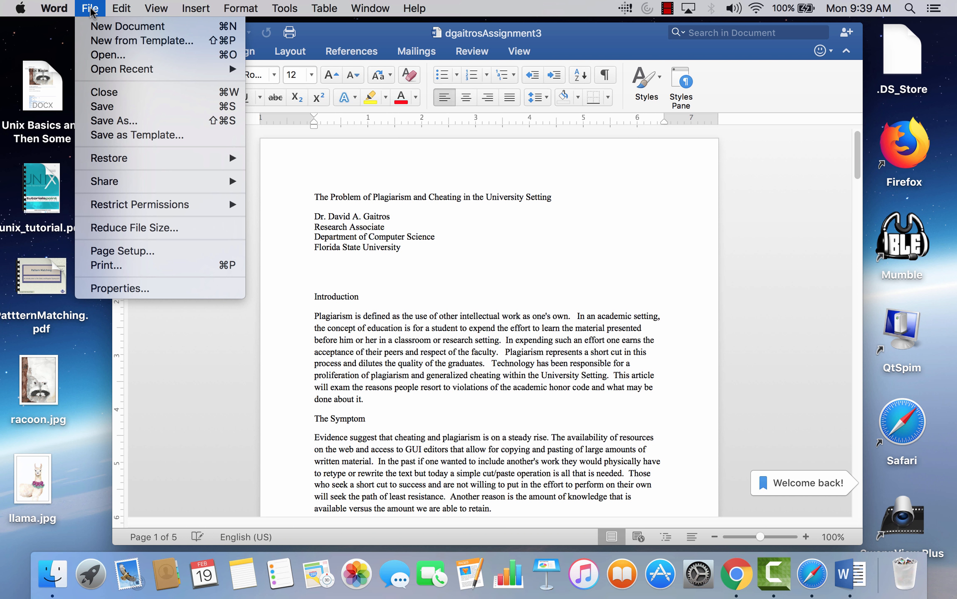
{"action": "mouse_move", "coordinate": [122, 15]}
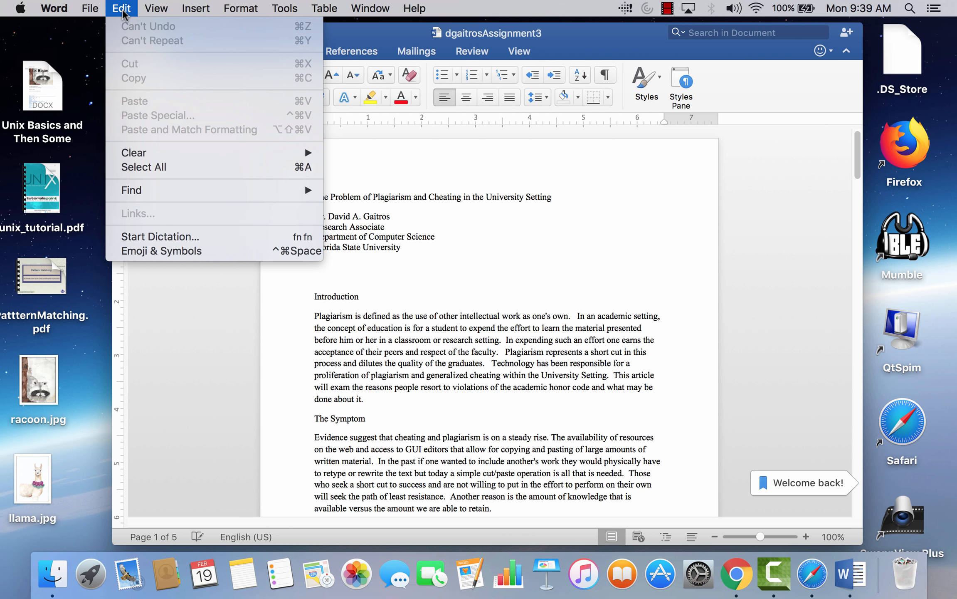
{"action": "mouse_move", "coordinate": [155, 15]}
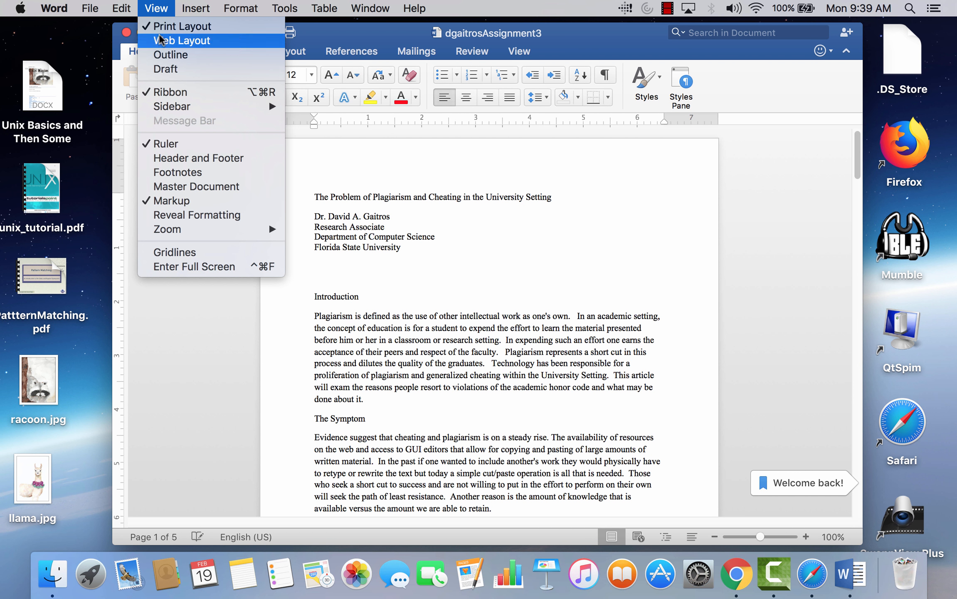
{"action": "mouse_move", "coordinate": [185, 108]}
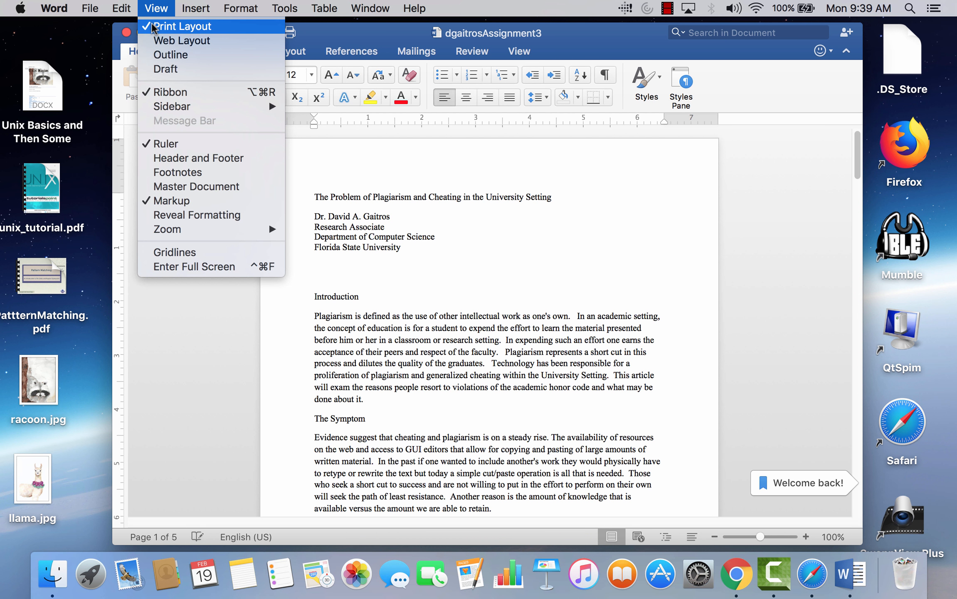
{"action": "mouse_move", "coordinate": [194, 18]}
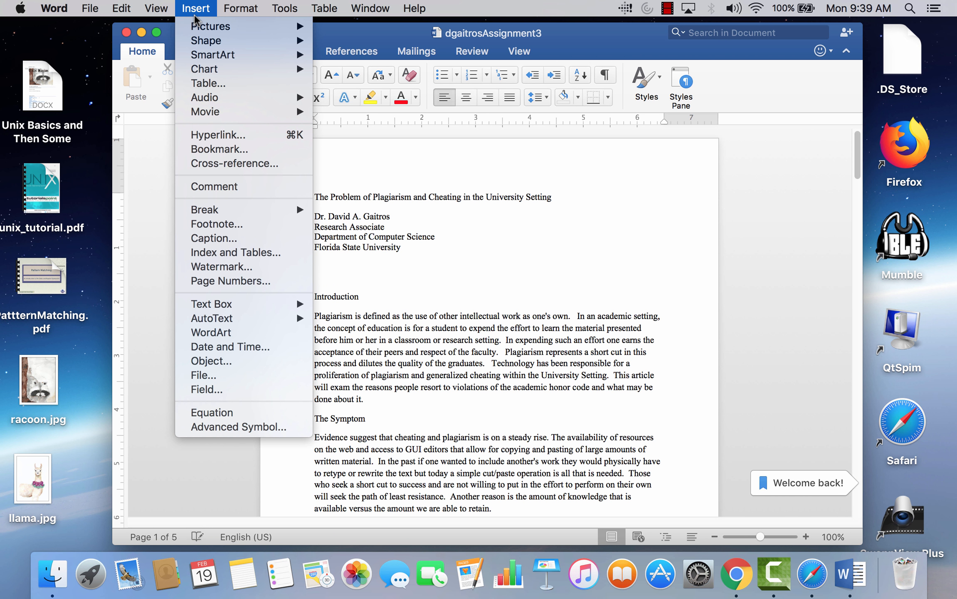
{"action": "mouse_move", "coordinate": [234, 14]}
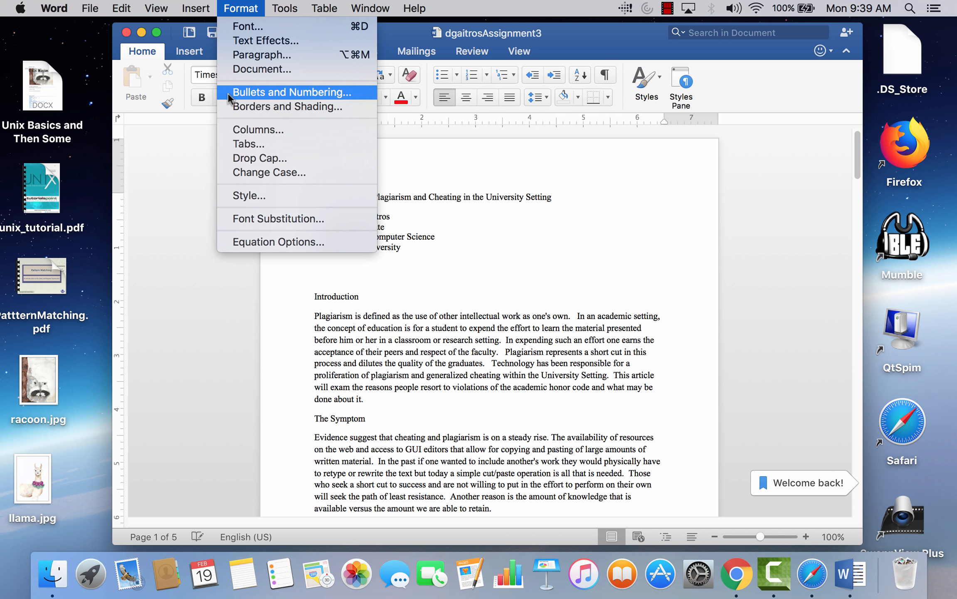
Step: Check the document's Word Count statistics and close them
{"action": "mouse_move", "coordinate": [274, 12]}
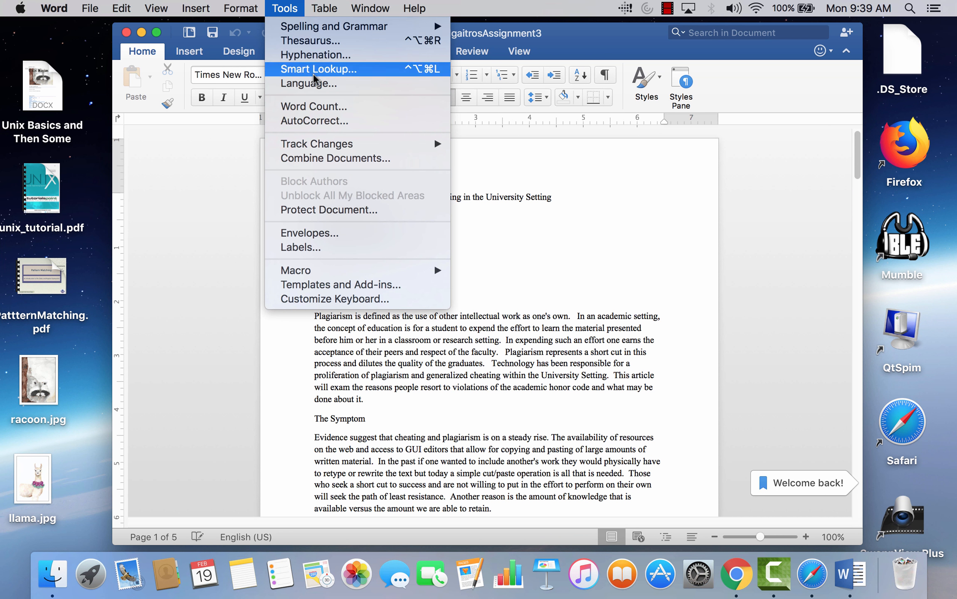
{"action": "left_click", "coordinate": [328, 106]}
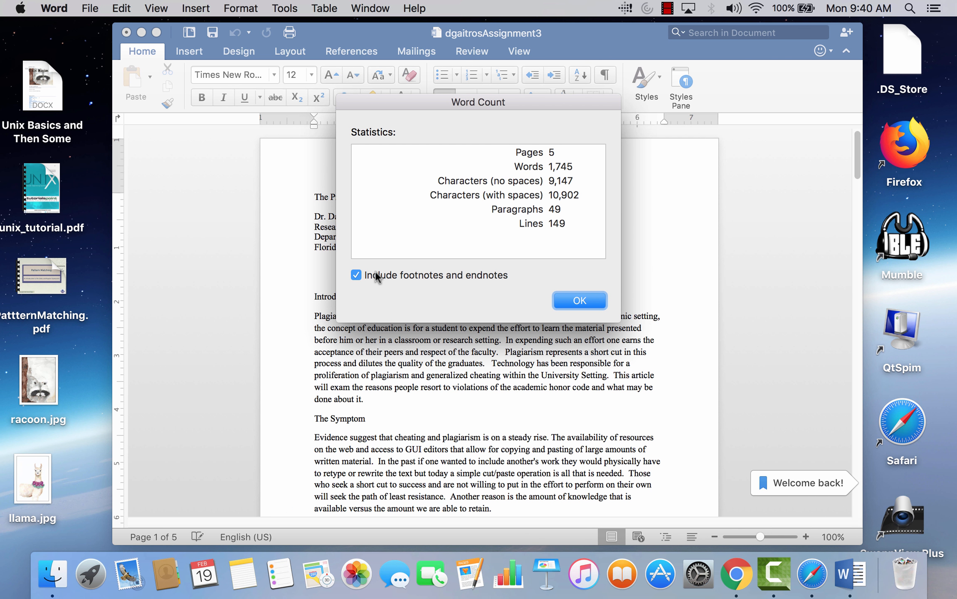
{"action": "left_click", "coordinate": [582, 300]}
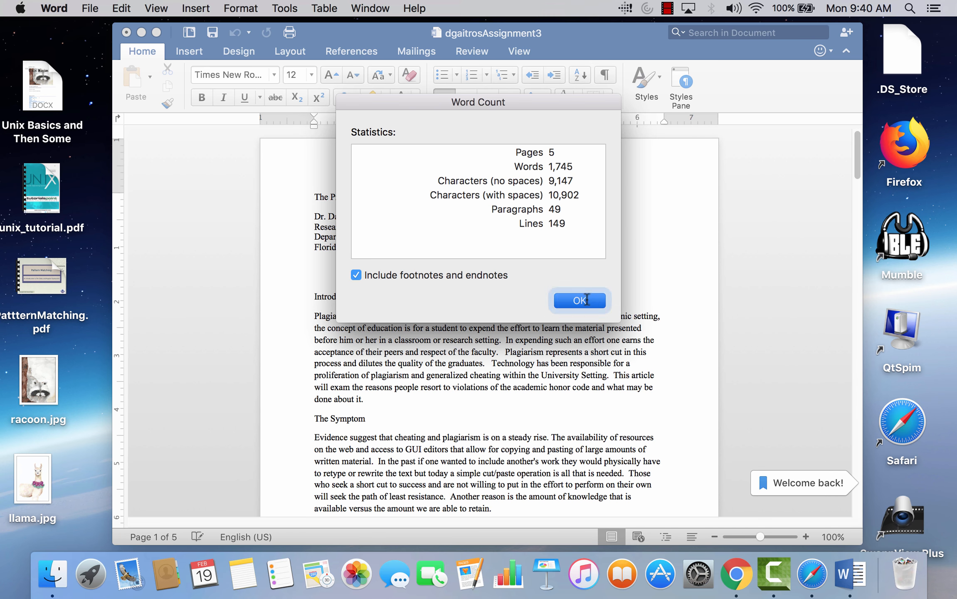
{"action": "left_click", "coordinate": [324, 9]}
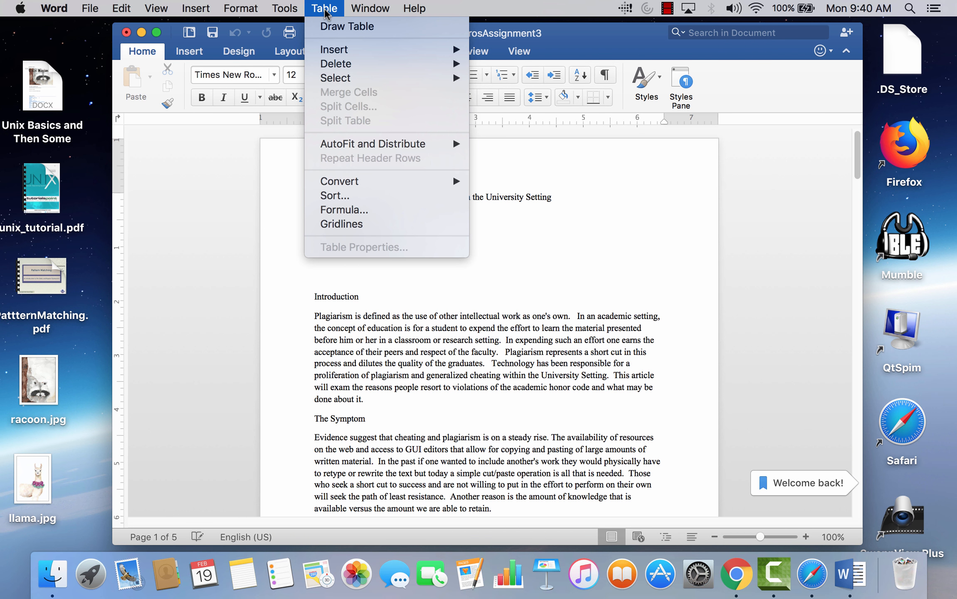
{"action": "mouse_move", "coordinate": [367, 14]}
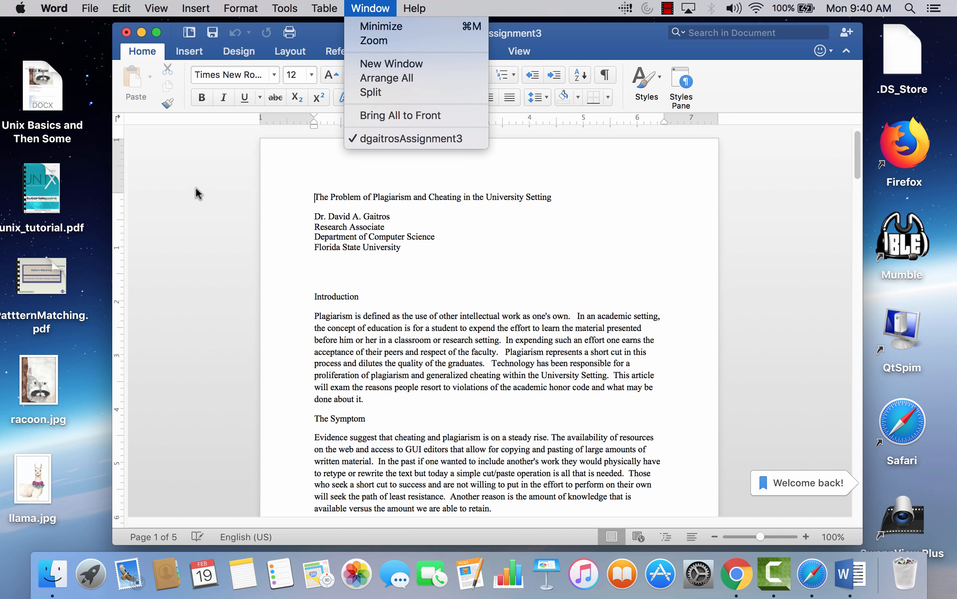
{"action": "left_click", "coordinate": [207, 194]}
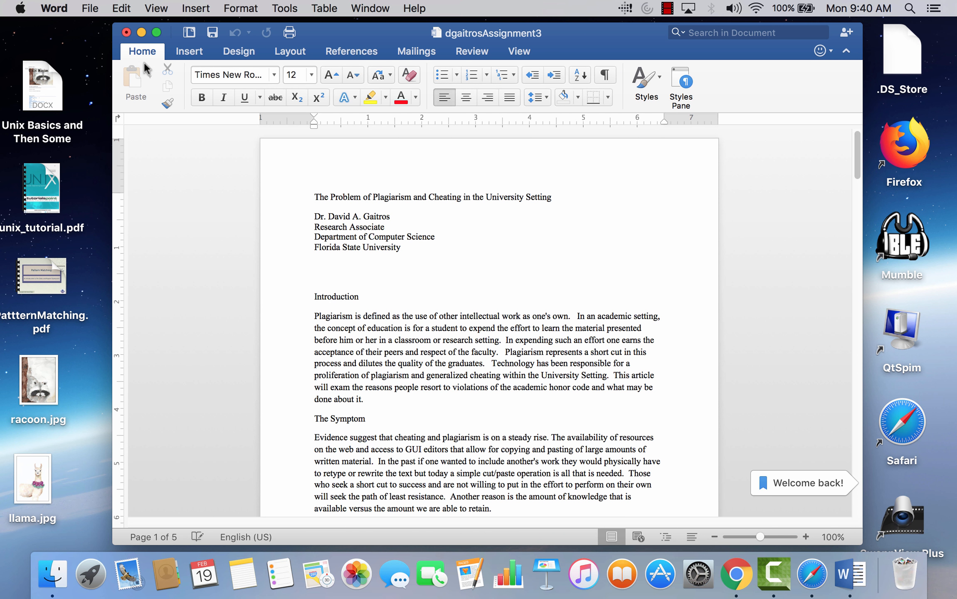
Step: Change the font of the "Introduction" heading to Calibri (Body)
{"action": "left_click_drag", "start_coordinate": [311, 295], "coordinate": [361, 303]}
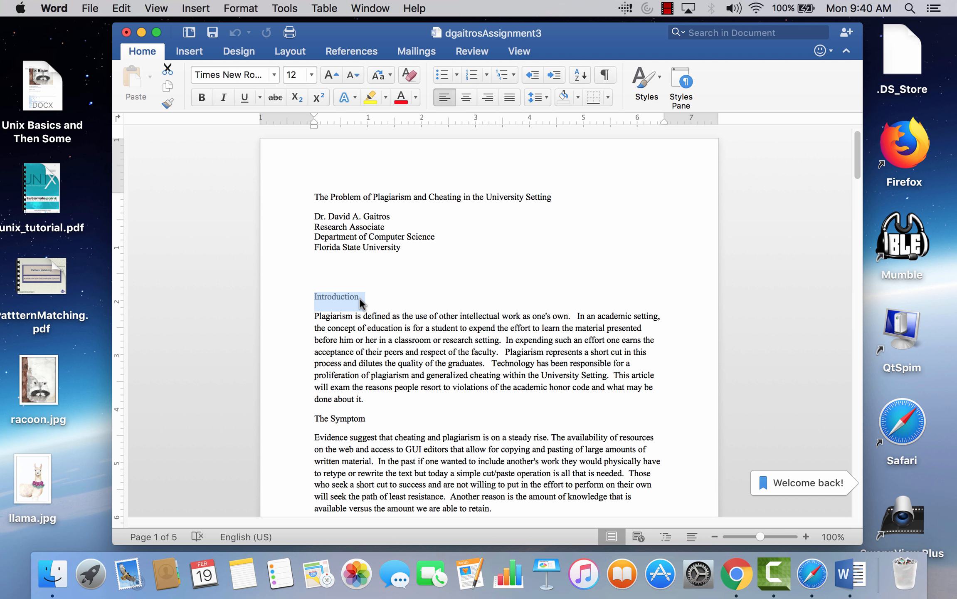
{"action": "left_click", "coordinate": [274, 74]}
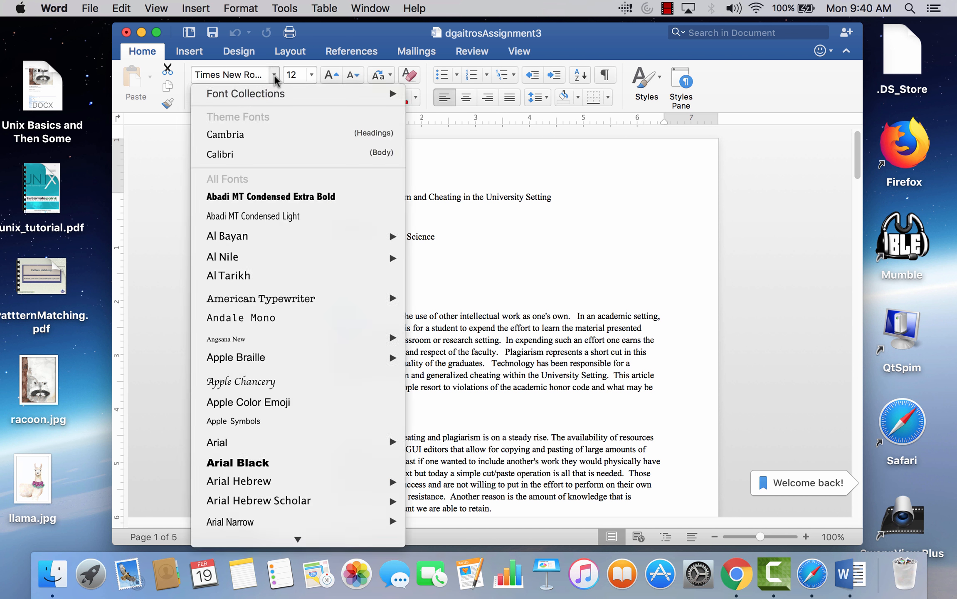
{"action": "left_click", "coordinate": [238, 154]}
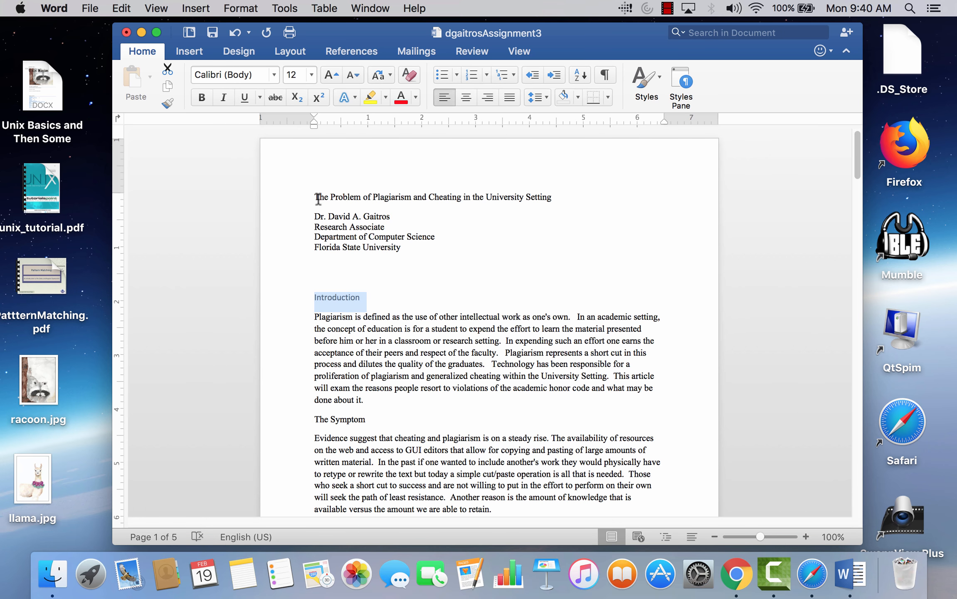
Step: Try enlarging and shrinking the "Introduction" heading text, and set its font size to 20
{"action": "left_click", "coordinate": [328, 76]}
{"action": "left_click", "coordinate": [328, 76]}
{"action": "left_click", "coordinate": [353, 75]}
{"action": "left_click", "coordinate": [352, 76]}
{"action": "left_click", "coordinate": [311, 75]}
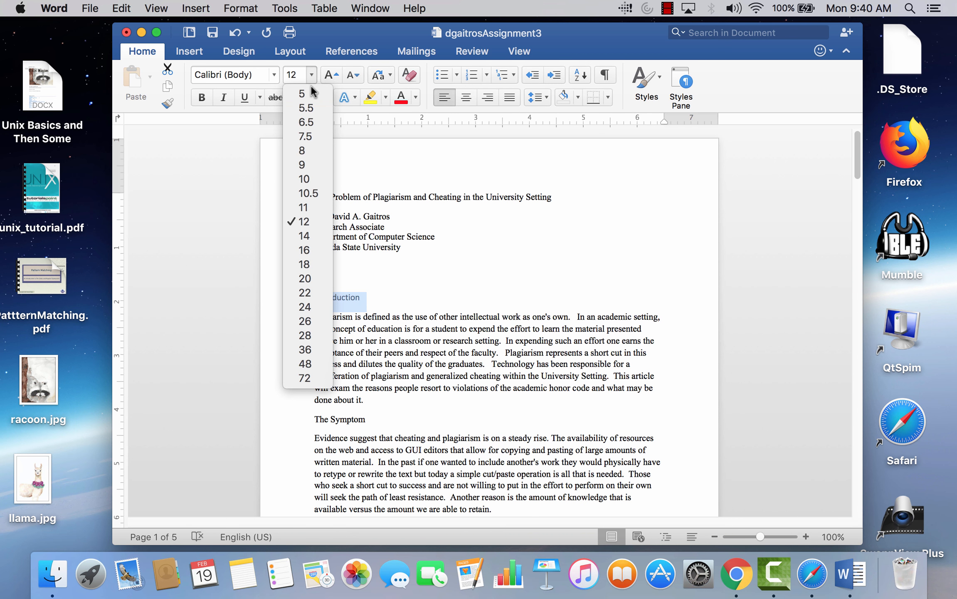
{"action": "left_click", "coordinate": [311, 277]}
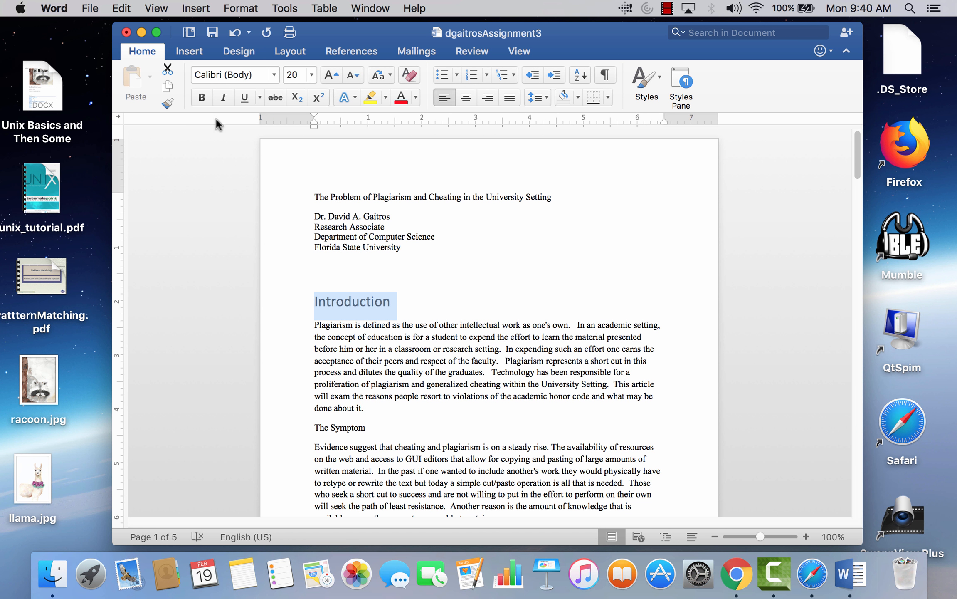
Step: Apply bold, italic, underline and strikethrough to the "Introduction" heading
{"action": "left_click", "coordinate": [202, 98]}
{"action": "left_click", "coordinate": [226, 97]}
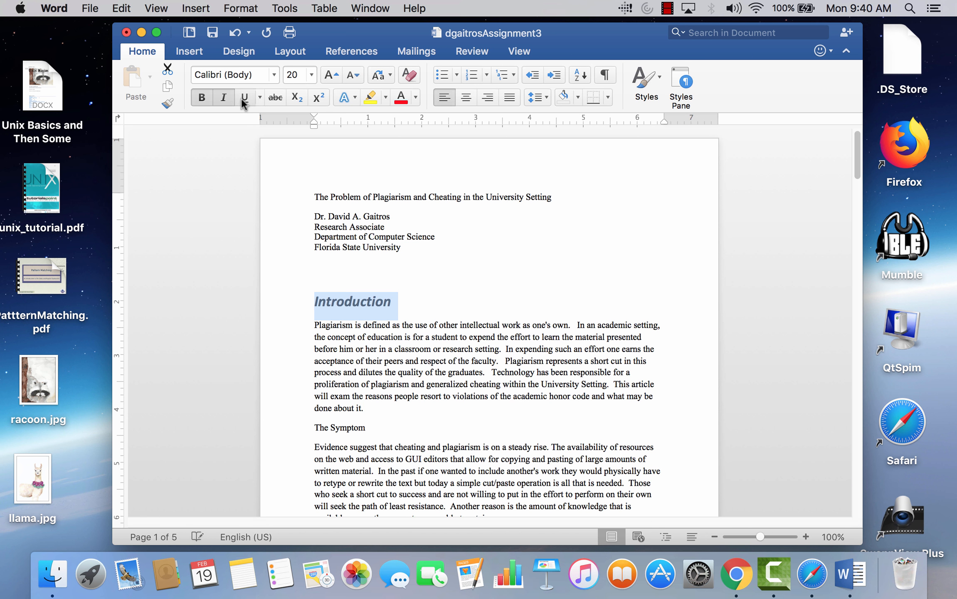
{"action": "left_click", "coordinate": [243, 98]}
{"action": "left_click", "coordinate": [274, 98]}
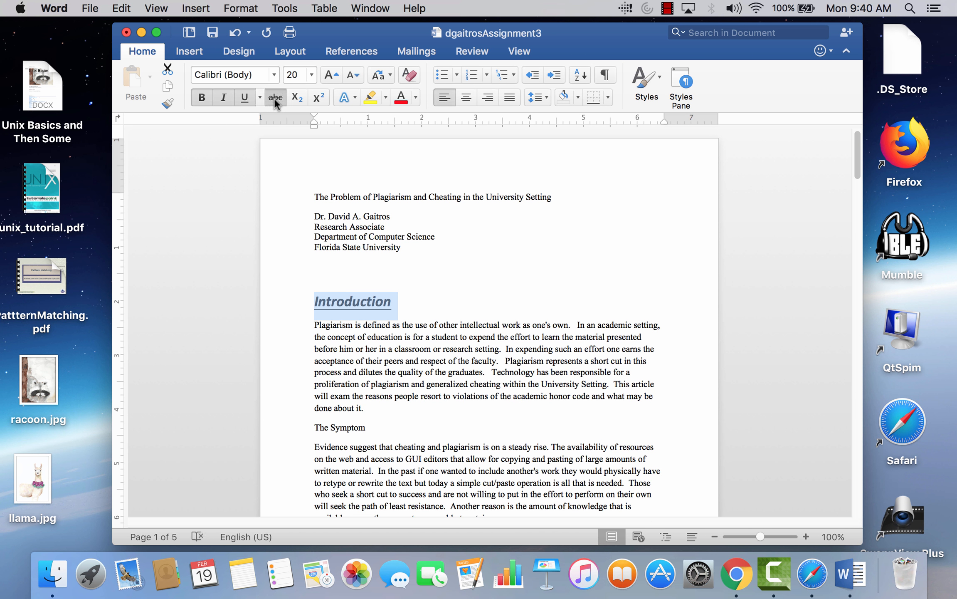
Step: Undo the bold, italic, underline, strikethrough and font size changes on the "Introduction" heading and deselect it
{"action": "left_click", "coordinate": [233, 34]}
{"action": "left_click", "coordinate": [233, 33]}
{"action": "left_click", "coordinate": [232, 34]}
{"action": "left_click", "coordinate": [230, 34]}
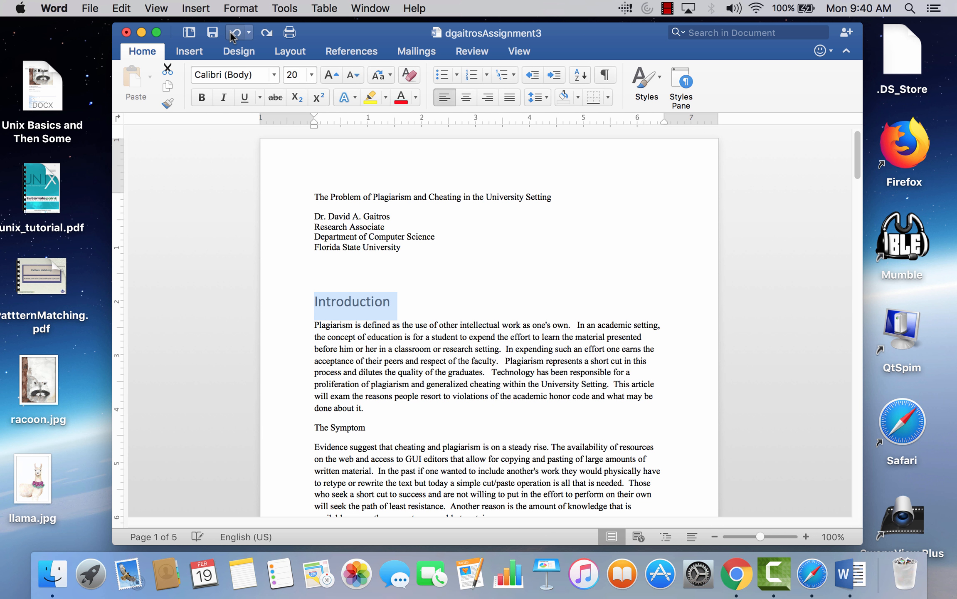
{"action": "left_click", "coordinate": [231, 37]}
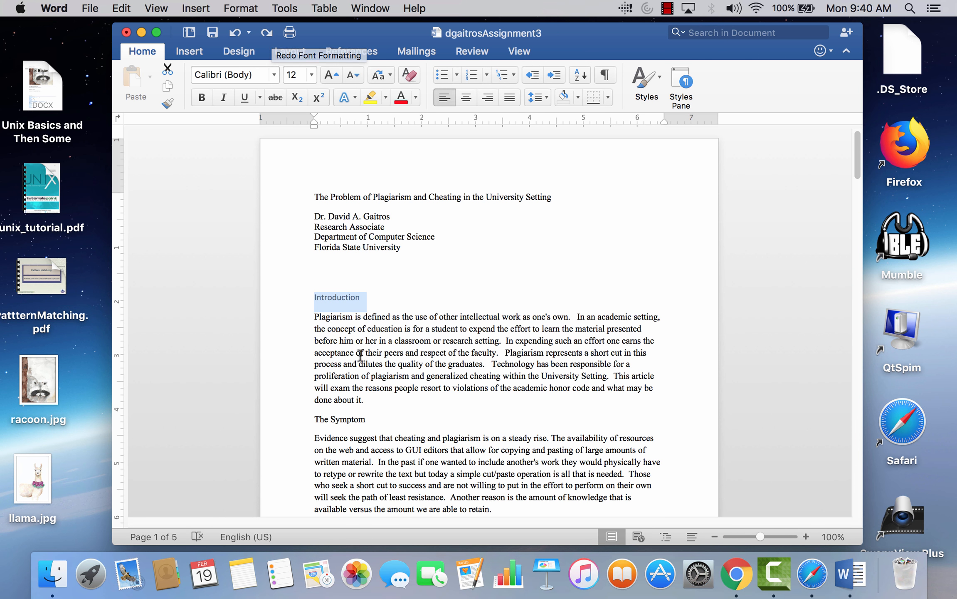
{"action": "left_click", "coordinate": [368, 308]}
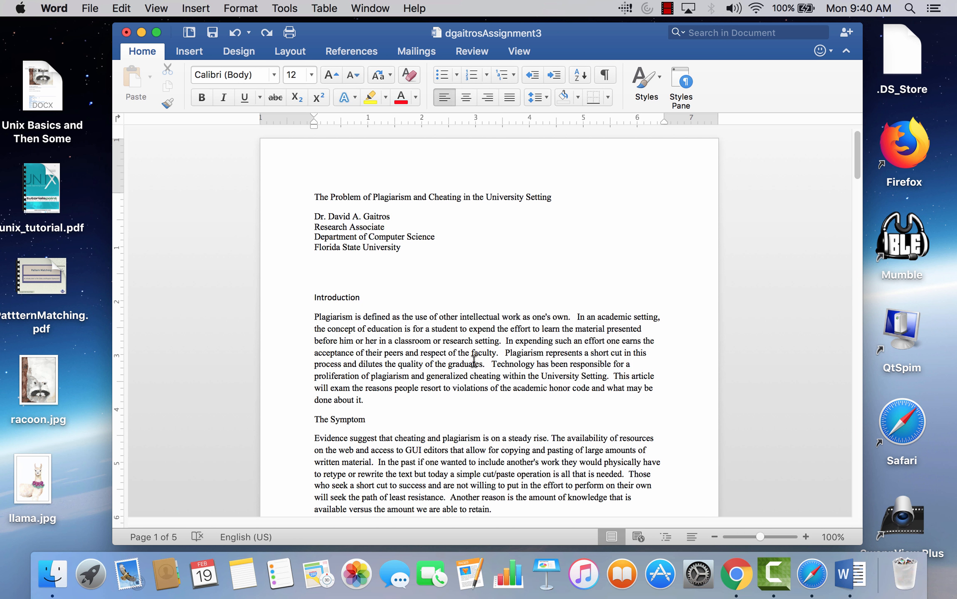
Step: Insert 23 with a superscript 3 after "respect of the faculty." in the Introduction paragraph, and delete the superscript digit
{"action": "left_click", "coordinate": [500, 352]}
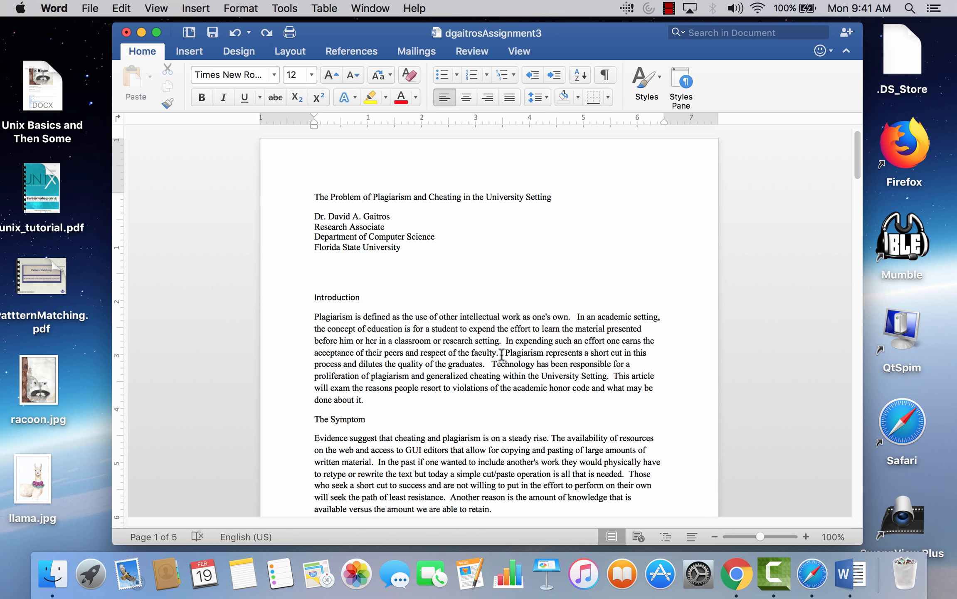
{"action": "type", "text": "23"}
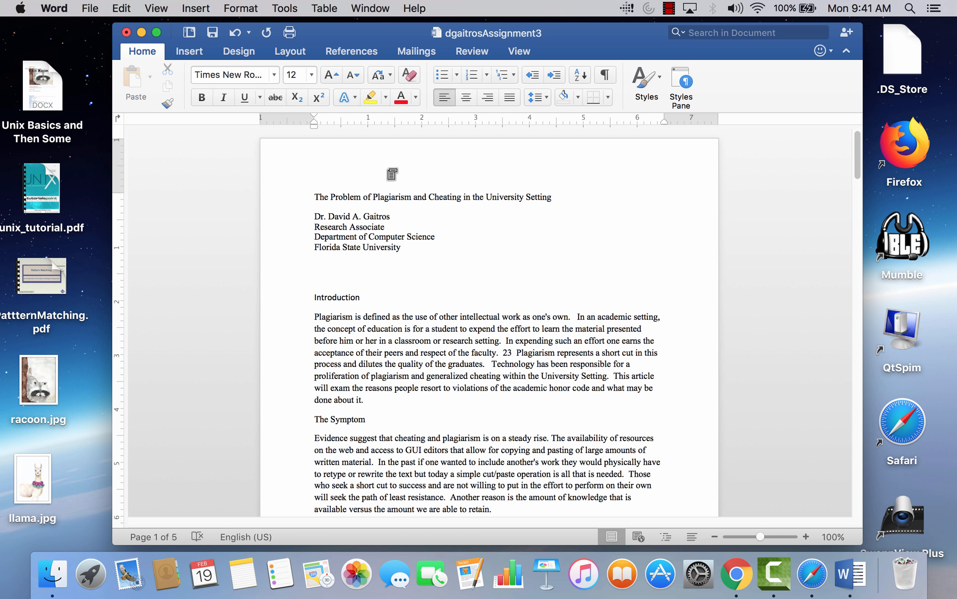
{"action": "left_click", "coordinate": [318, 98]}
{"action": "type", "text": "3"}
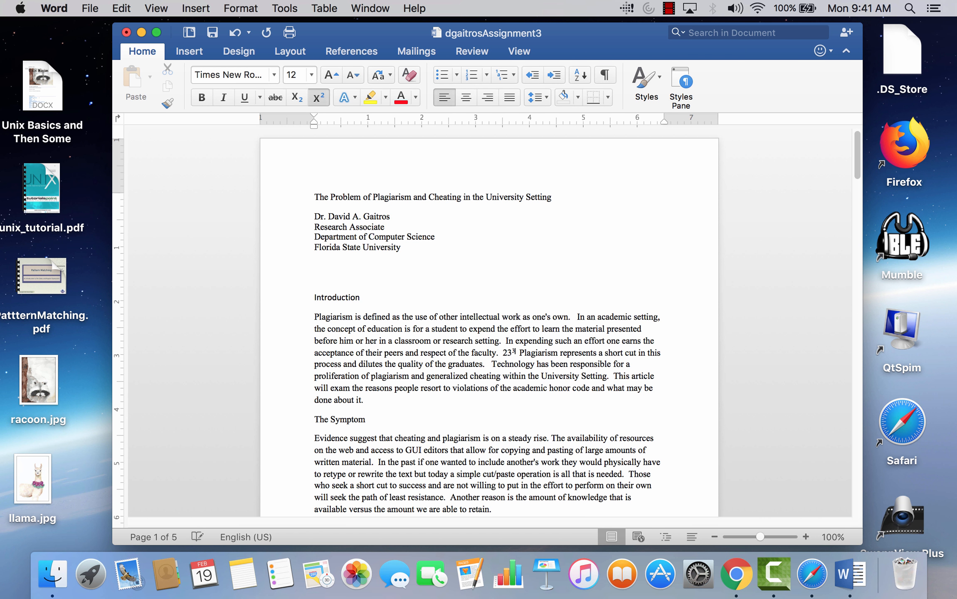
{"action": "key", "text": "BackSpace"}
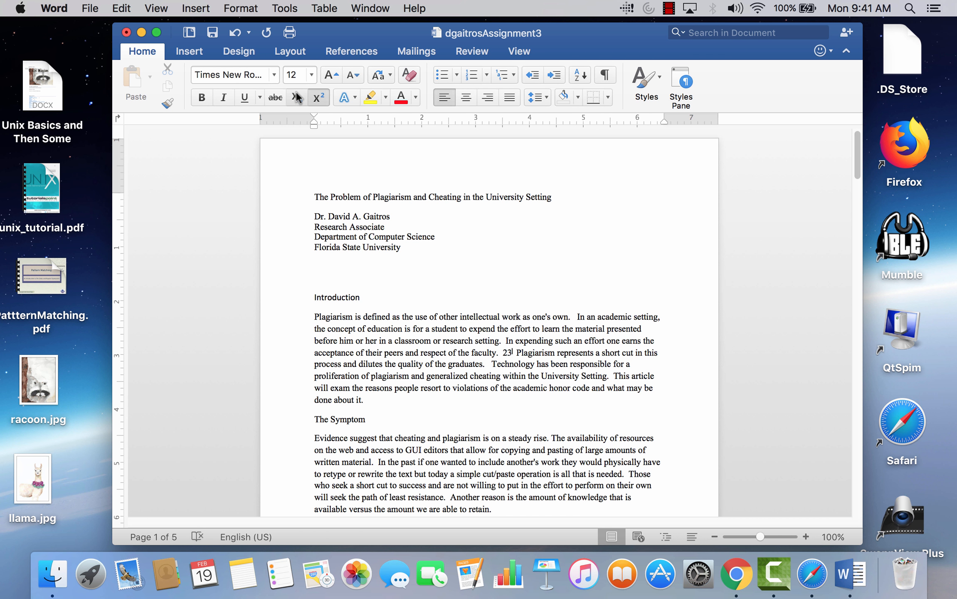
Step: Add a subscript 3 after the inserted 23, delete it and undo the inserted number
{"action": "left_click", "coordinate": [296, 97]}
{"action": "type", "text": "3"}
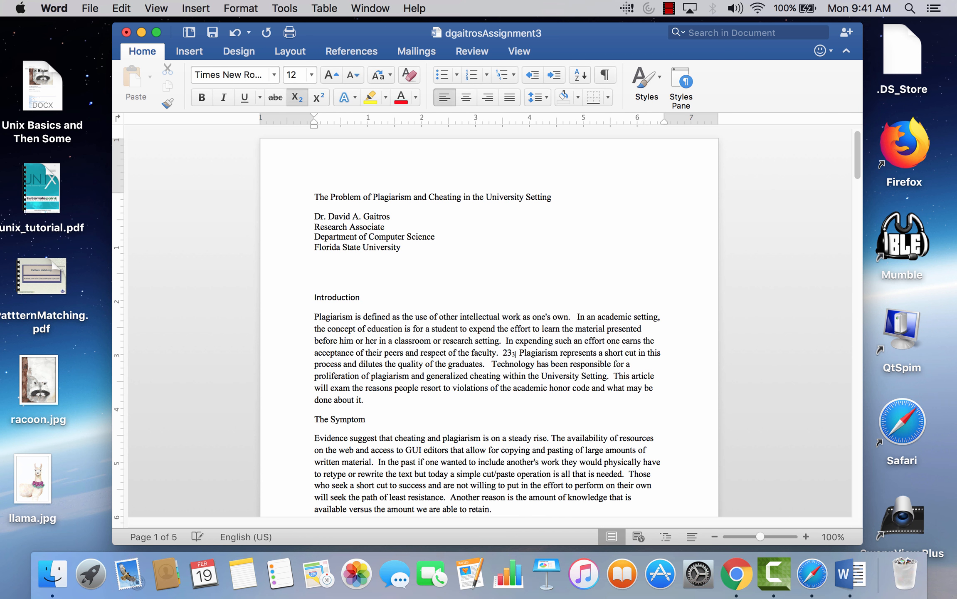
{"action": "key", "text": "BackSpace"}
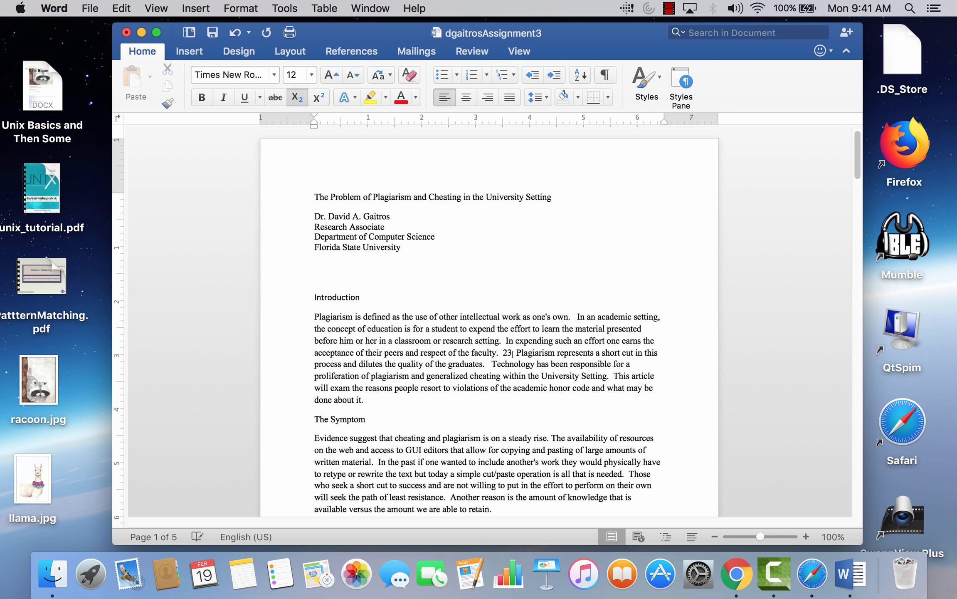
{"action": "left_click", "coordinate": [231, 35]}
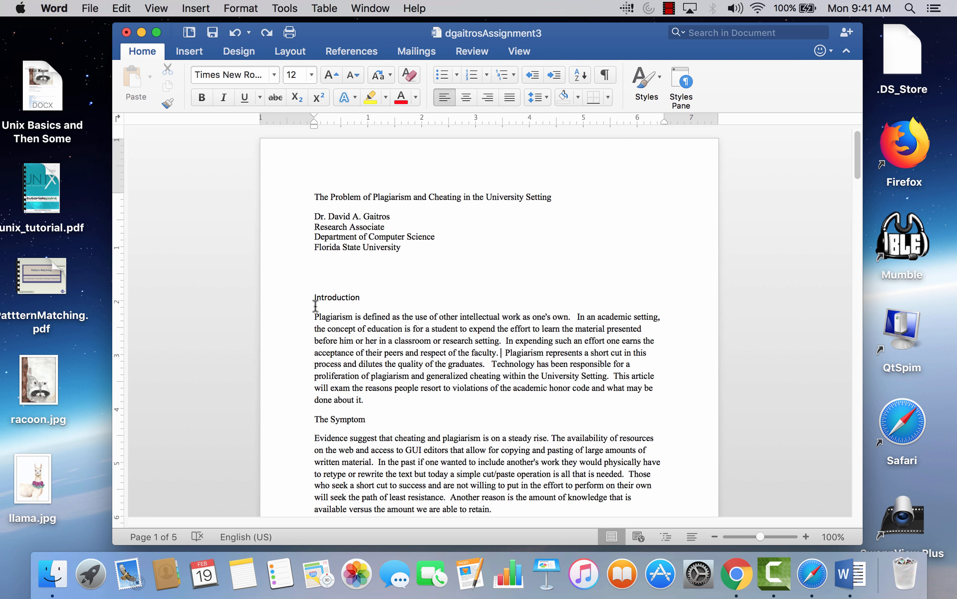
Step: Change the "Introduction" heading's letter case to UPPERCASE, to lowercase, and finally to Capitalize Each Word
{"action": "left_click_drag", "start_coordinate": [314, 298], "coordinate": [358, 298]}
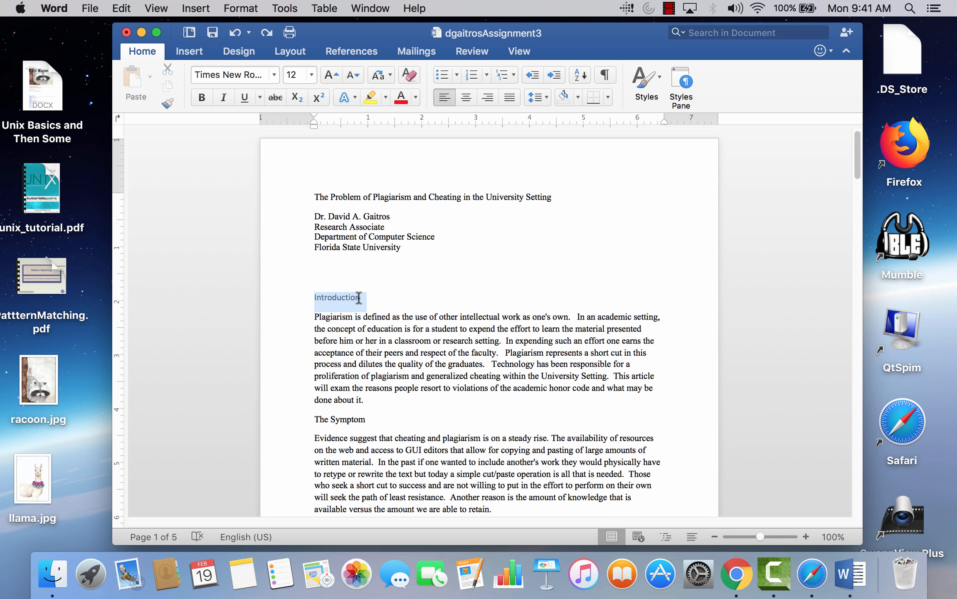
{"action": "left_click", "coordinate": [388, 76]}
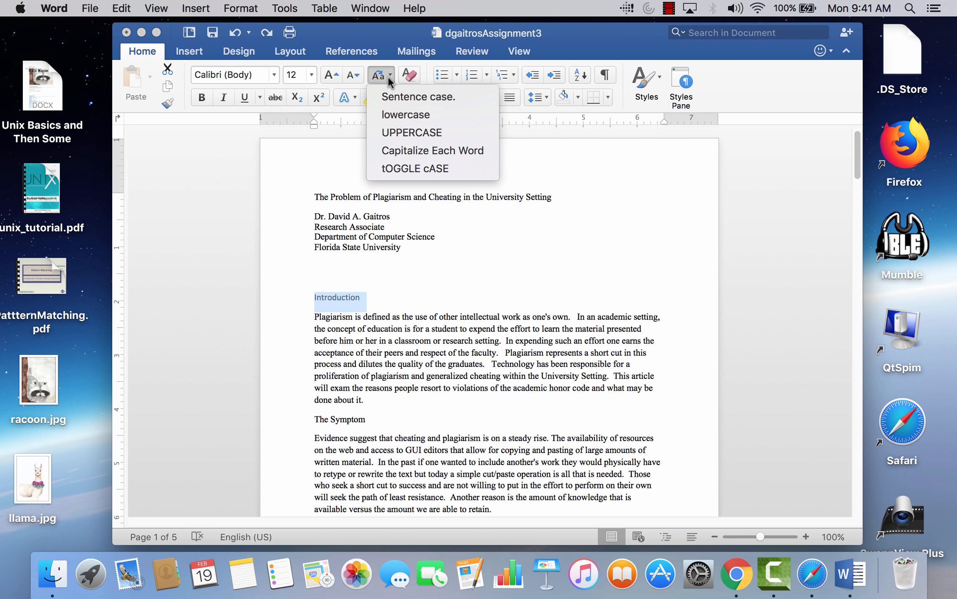
{"action": "left_click", "coordinate": [421, 133]}
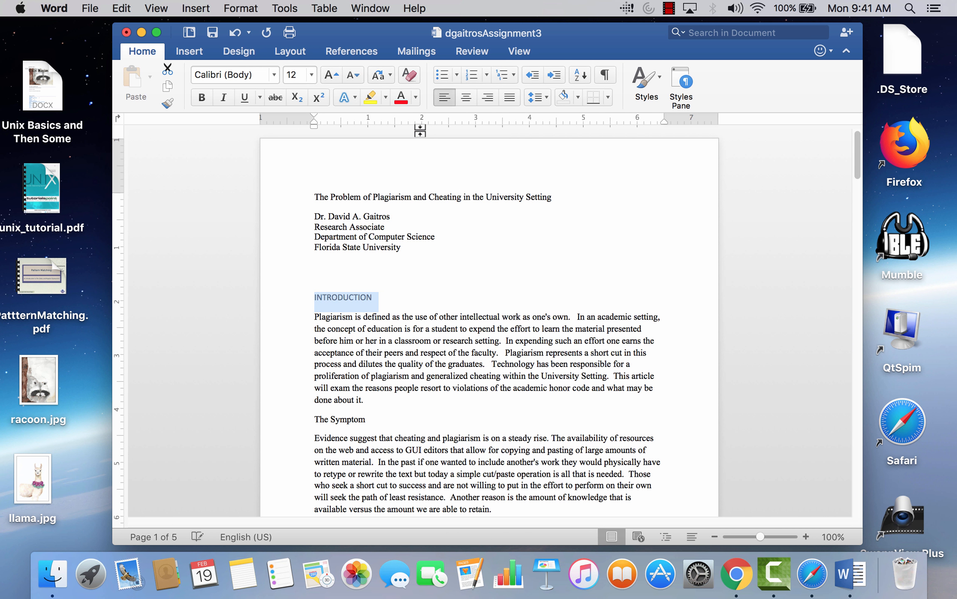
{"action": "left_click", "coordinate": [389, 76]}
{"action": "left_click", "coordinate": [403, 111]}
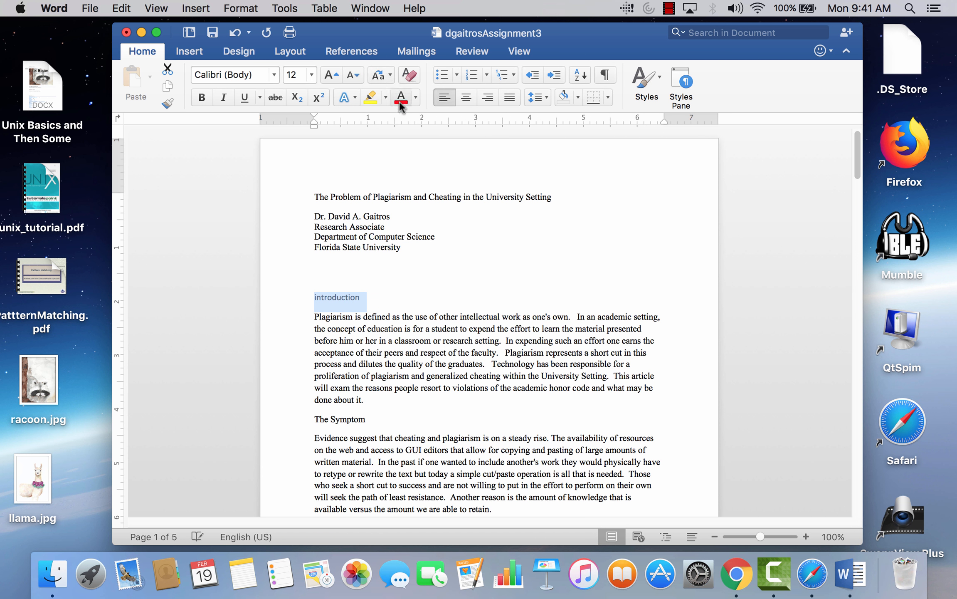
{"action": "left_click", "coordinate": [391, 77]}
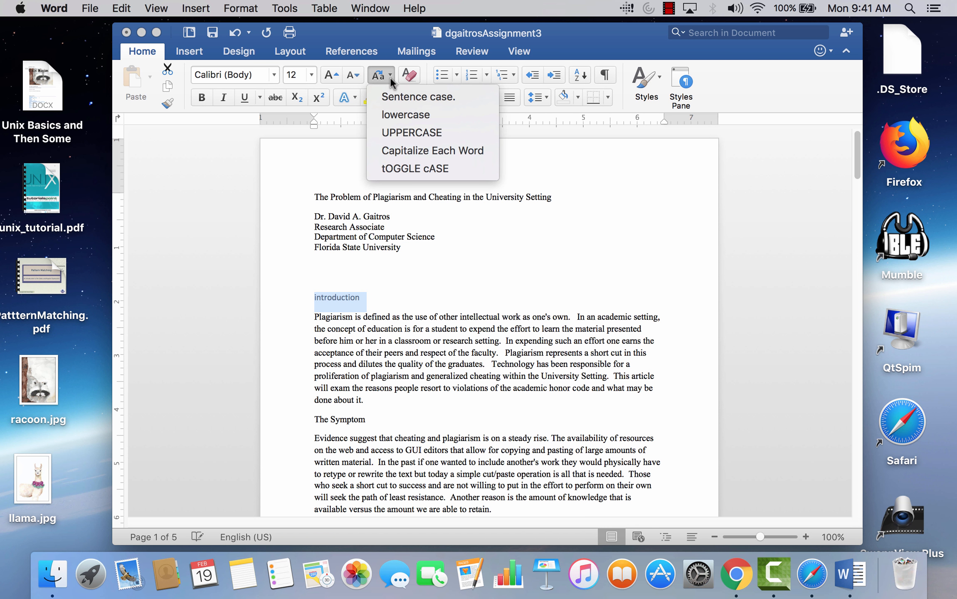
{"action": "left_click", "coordinate": [421, 146]}
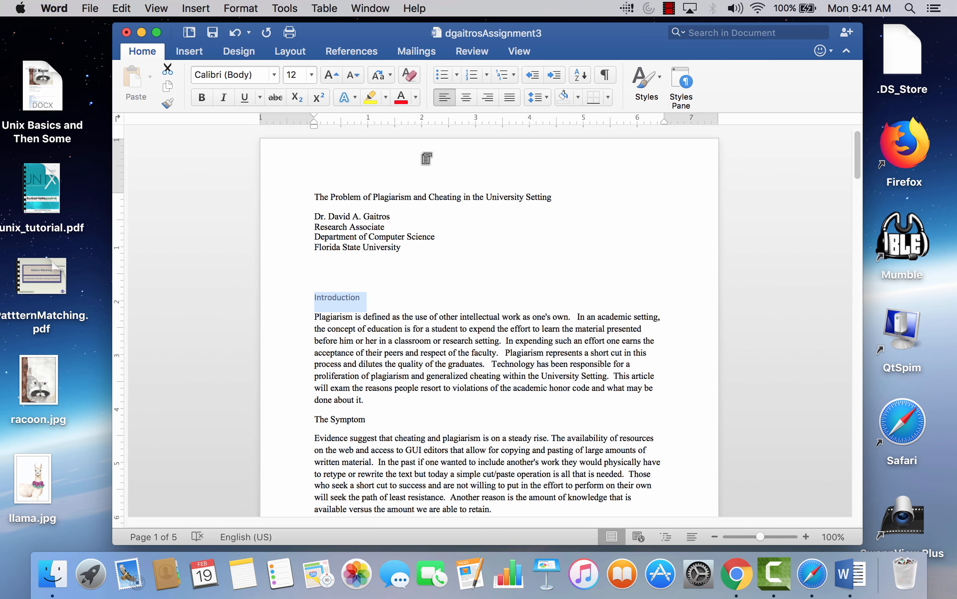
Step: Clear all formatting from the "Introduction" heading, and try a yellow highlight on it before undoing the highlight
{"action": "left_click", "coordinate": [409, 77]}
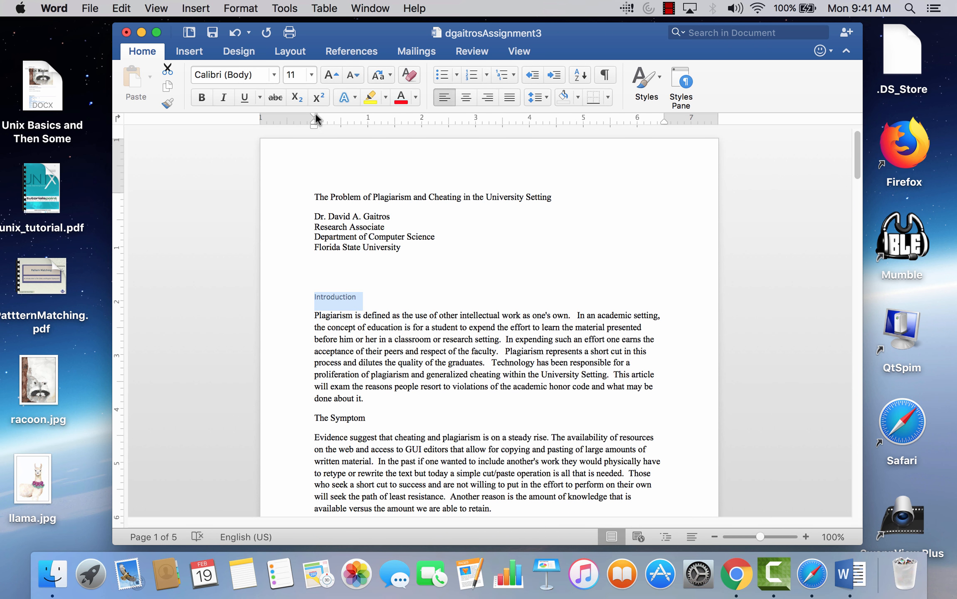
{"action": "left_click", "coordinate": [383, 97]}
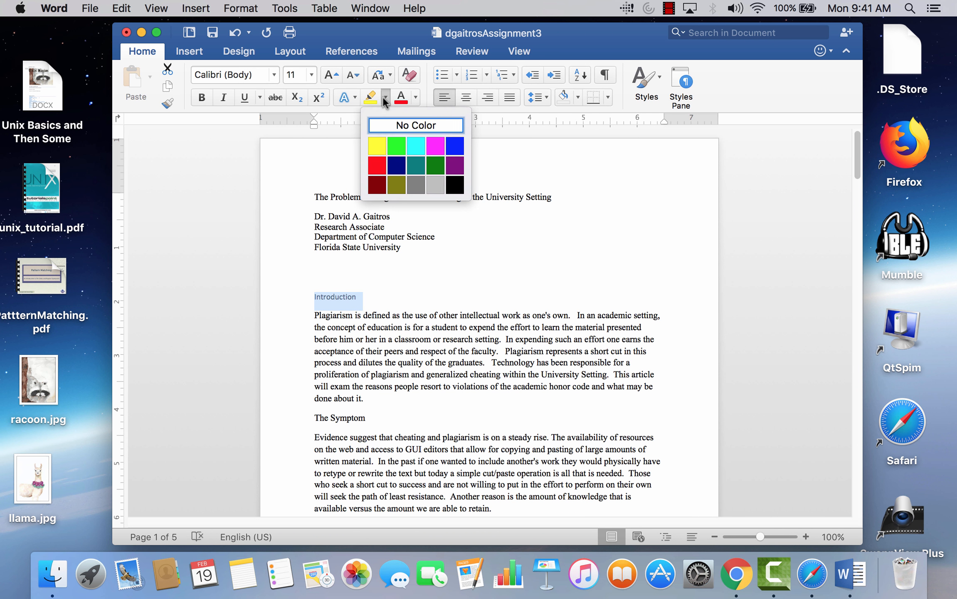
{"action": "left_click", "coordinate": [377, 145]}
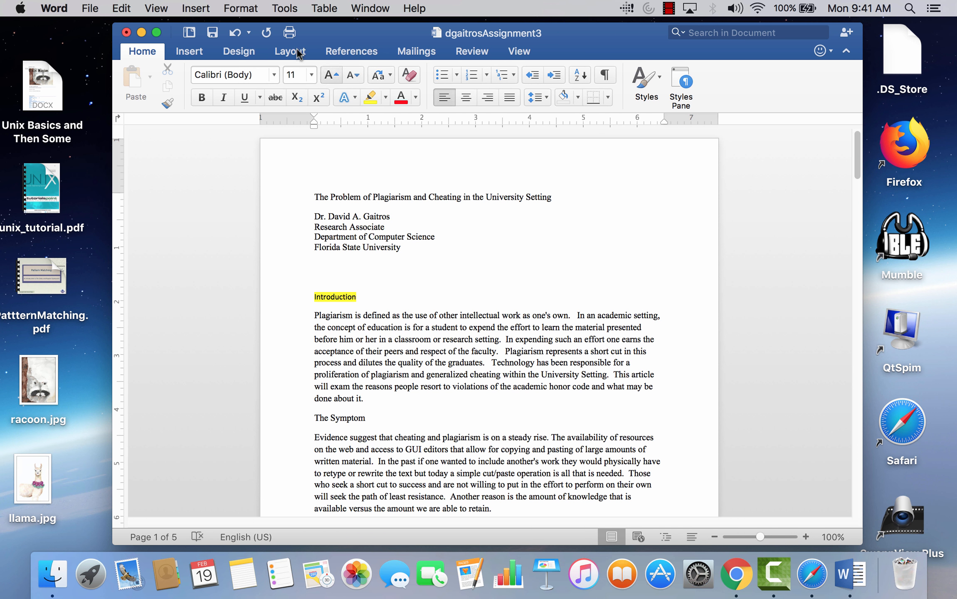
{"action": "left_click", "coordinate": [235, 32]}
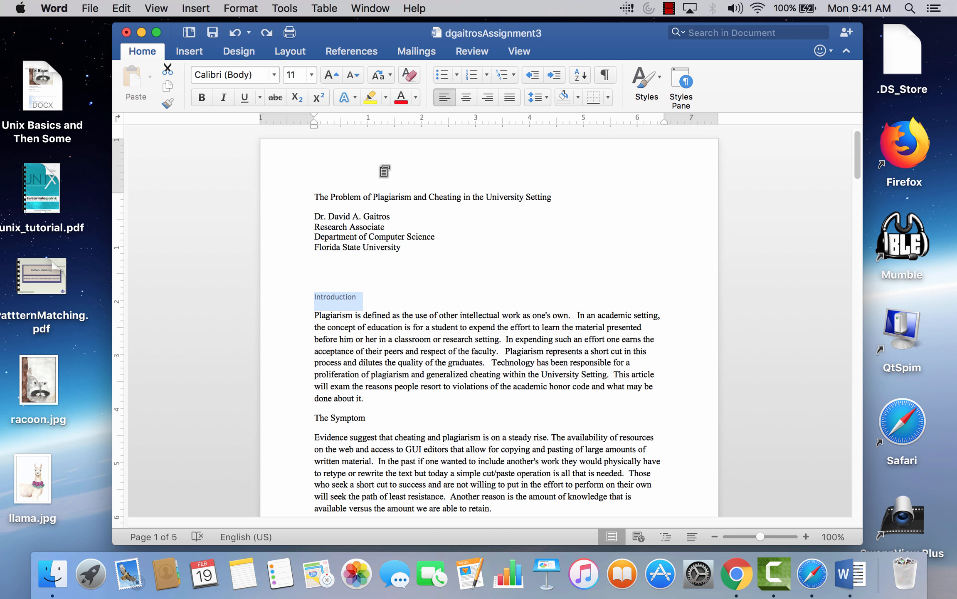
Step: Color the "Introduction" heading's text red and replace that with the darkest aqua theme color
{"action": "left_click", "coordinate": [400, 100]}
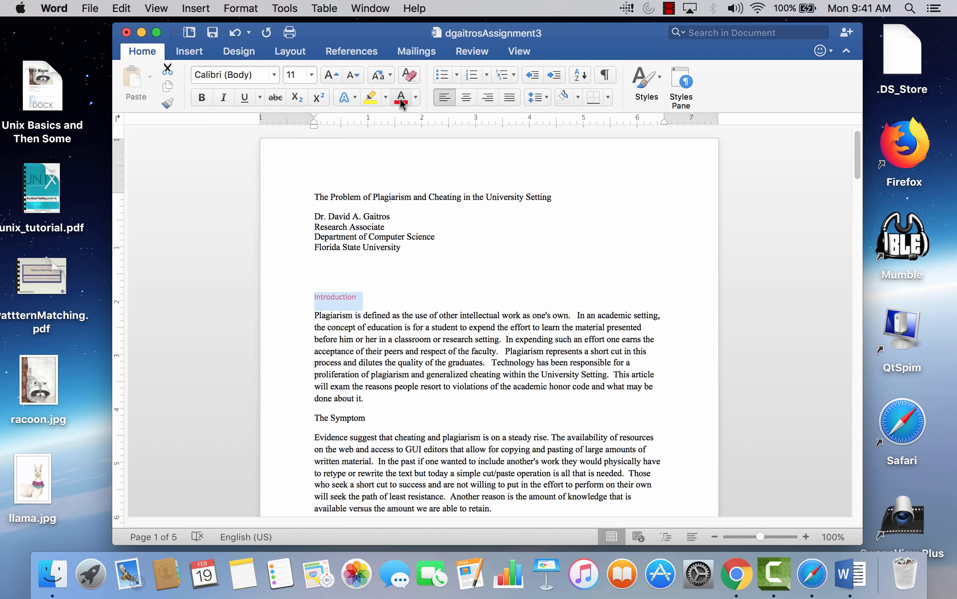
{"action": "left_click", "coordinate": [416, 97]}
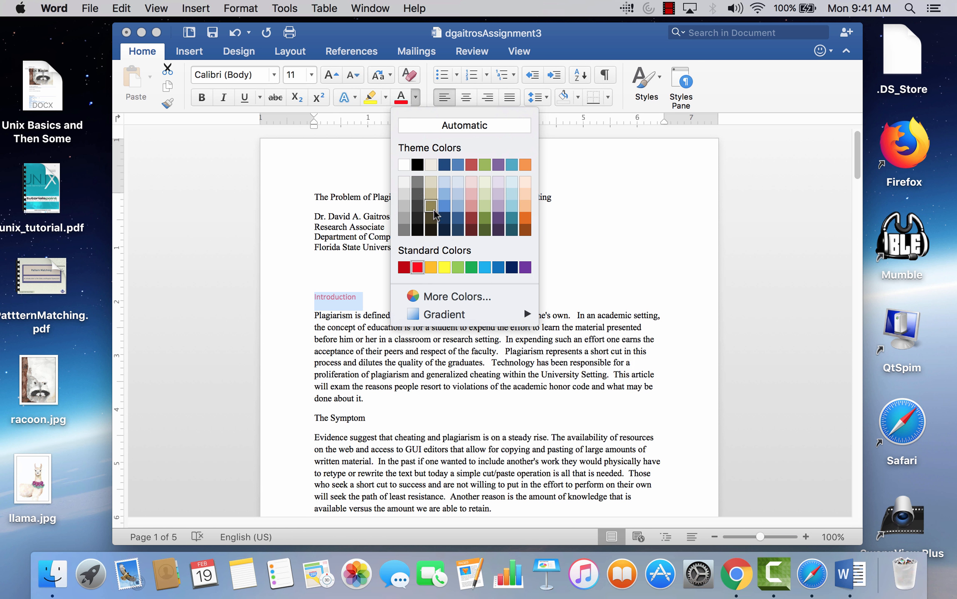
{"action": "left_click", "coordinate": [511, 230]}
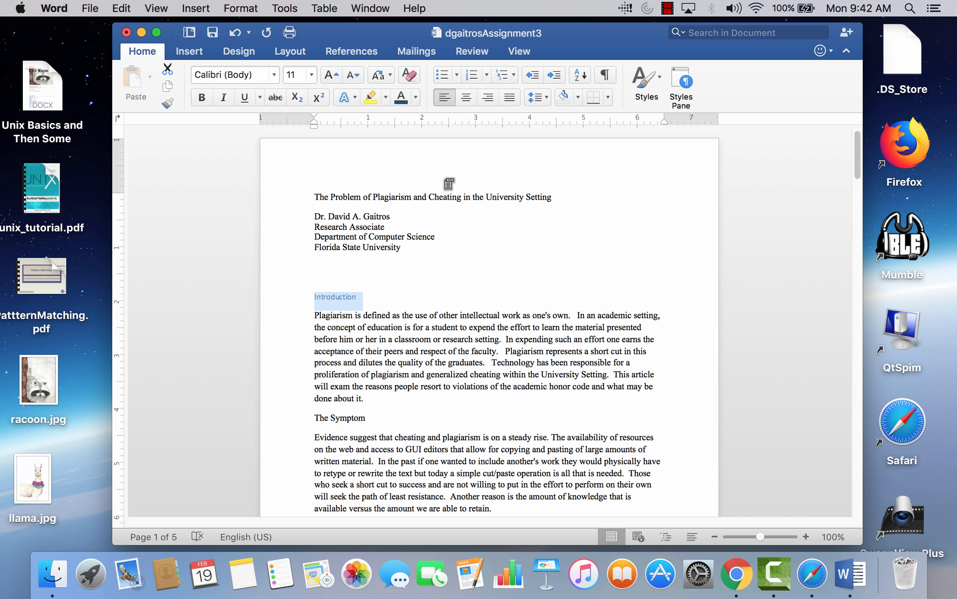
Step: Set the Introduction body paragraph to 1.5-line spacing with 10 pt before it, and undo the spacing change
{"action": "left_click_drag", "start_coordinate": [400, 407], "coordinate": [303, 319]}
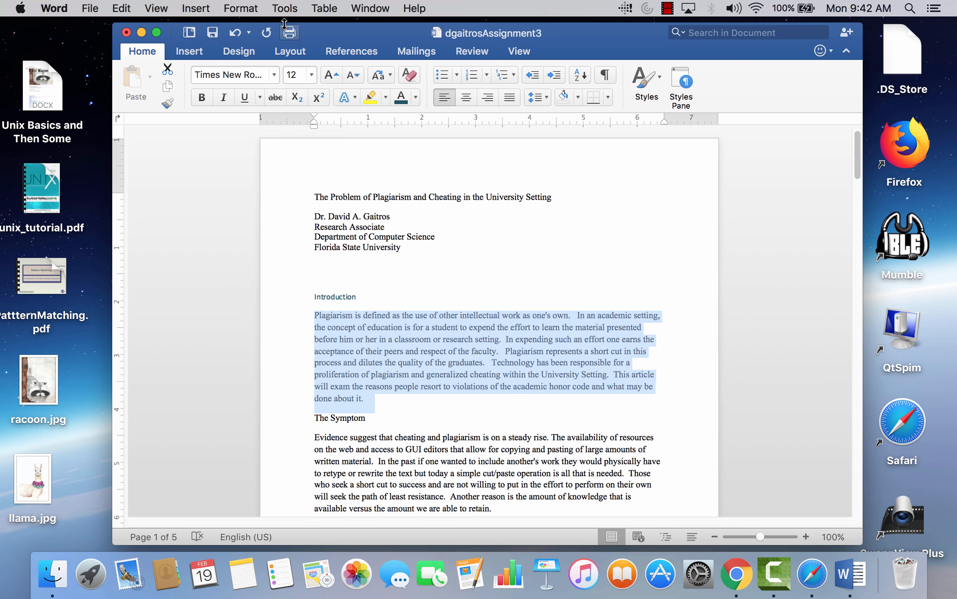
{"action": "left_click", "coordinate": [240, 9]}
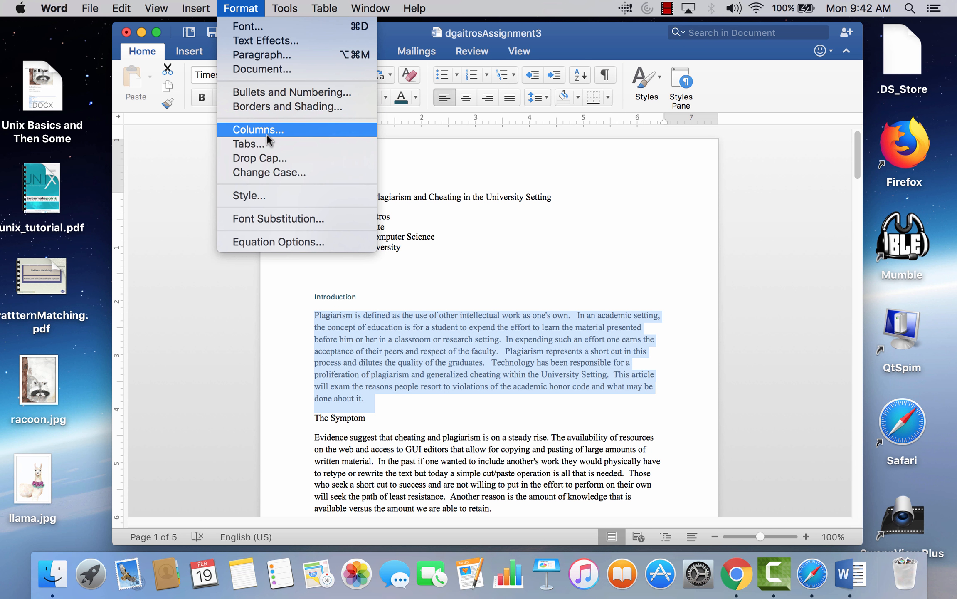
{"action": "left_click", "coordinate": [270, 54]}
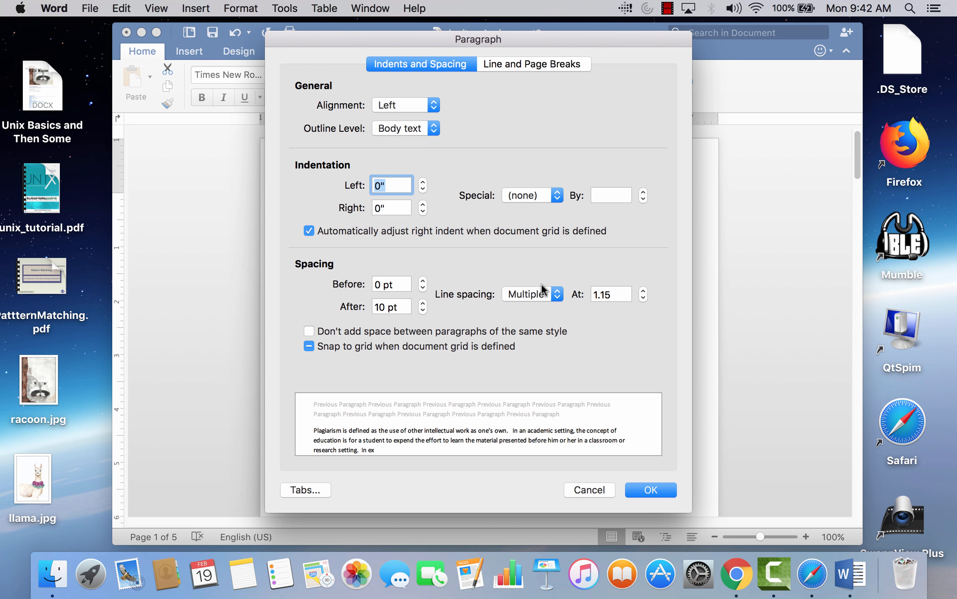
{"action": "left_click", "coordinate": [549, 287]}
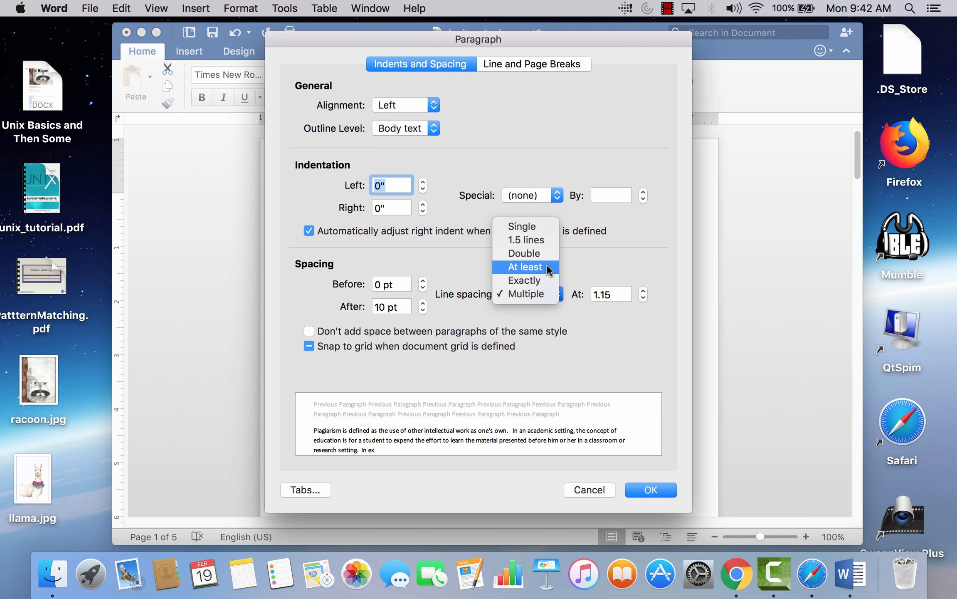
{"action": "left_click", "coordinate": [540, 241]}
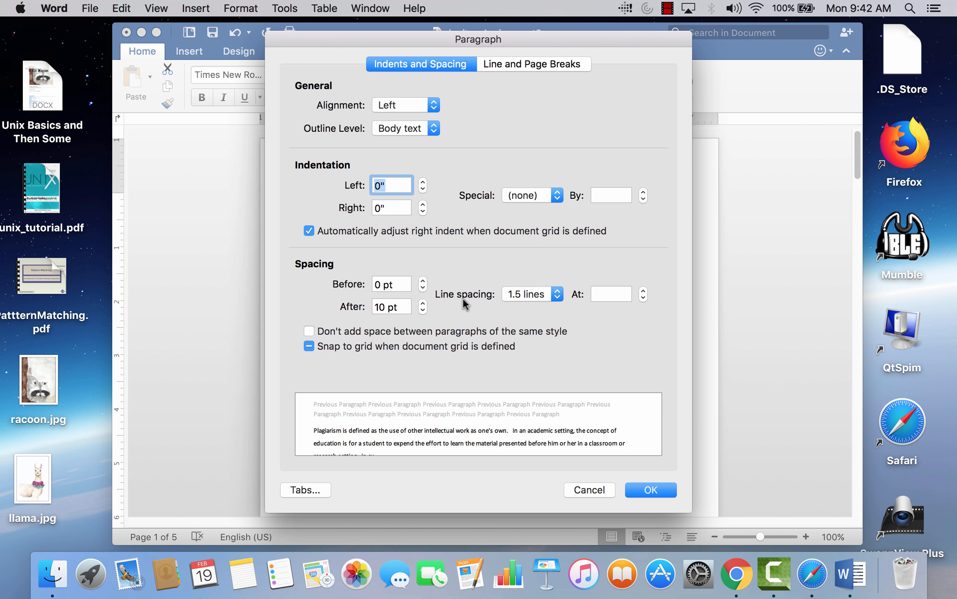
{"action": "double_click", "coordinate": [423, 281]}
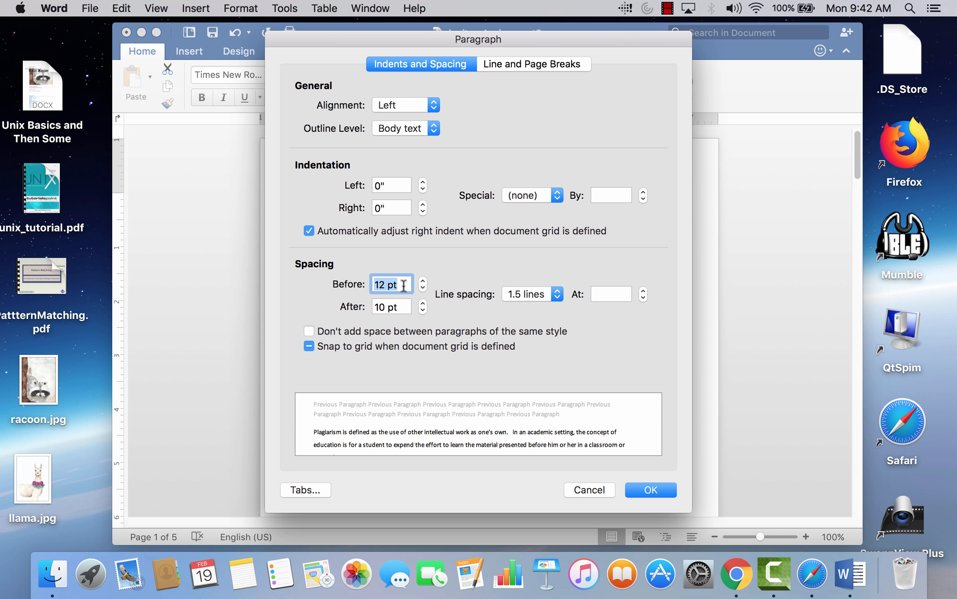
{"action": "left_click_drag", "start_coordinate": [387, 285], "coordinate": [339, 278]}
{"action": "type", "text": "1"}
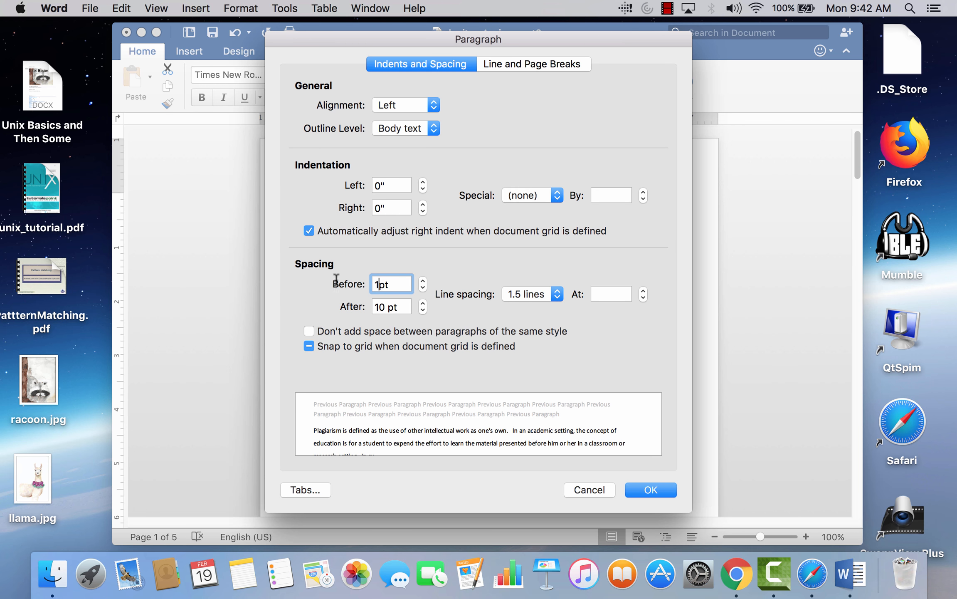
{"action": "type", "text": "0"}
{"action": "left_click", "coordinate": [648, 489]}
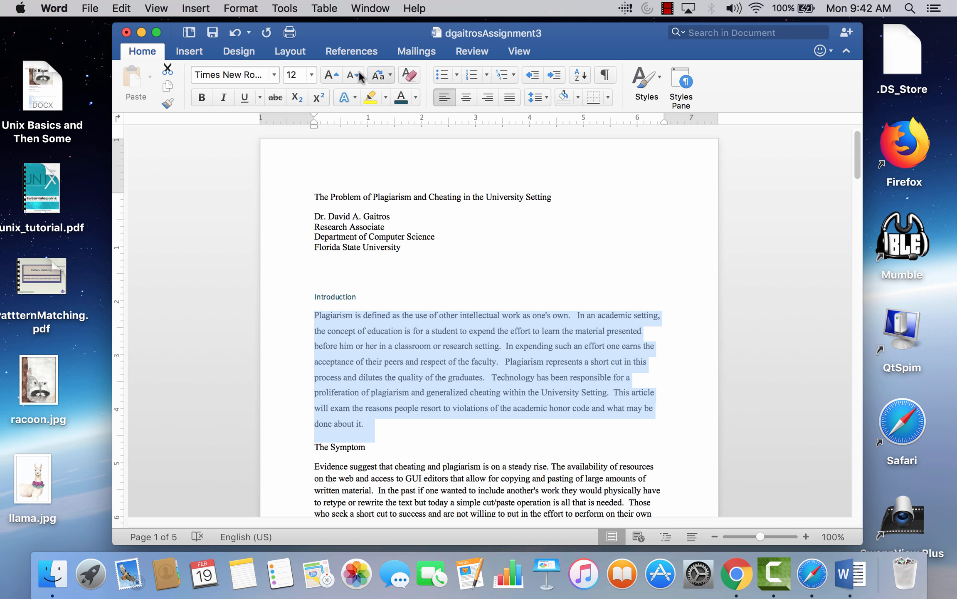
{"action": "left_click", "coordinate": [236, 33]}
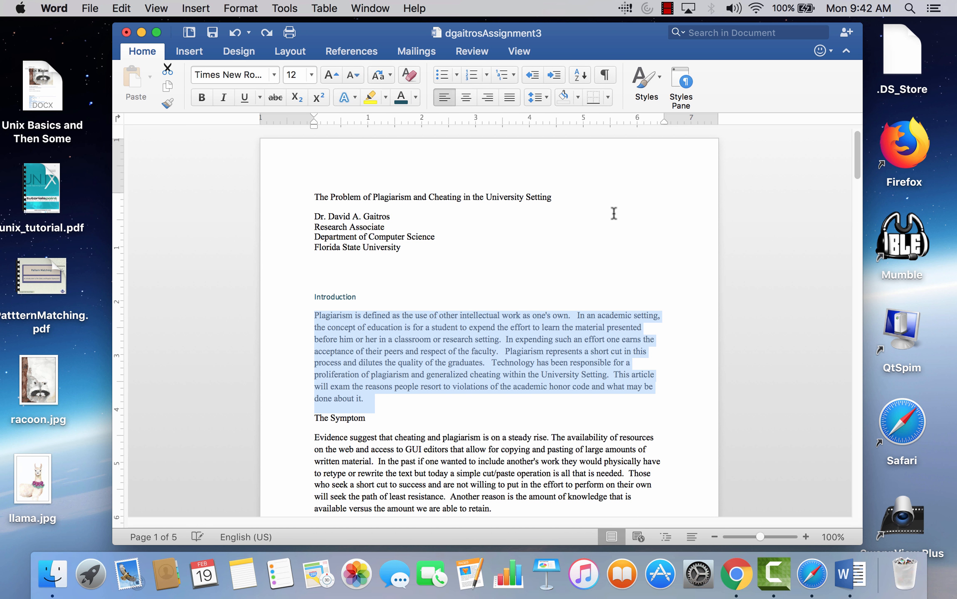
Step: Add the line "This is a bullet" below the Introduction paragraph and format it with the arrowhead bullet
{"action": "left_click", "coordinate": [398, 419]}
{"action": "left_click", "coordinate": [380, 399]}
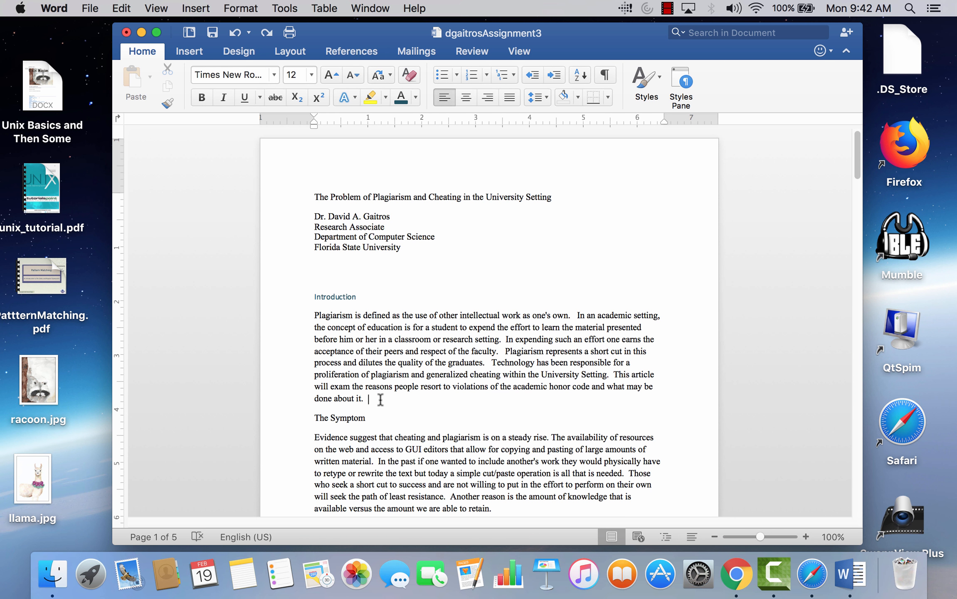
{"action": "key", "text": "Return"}
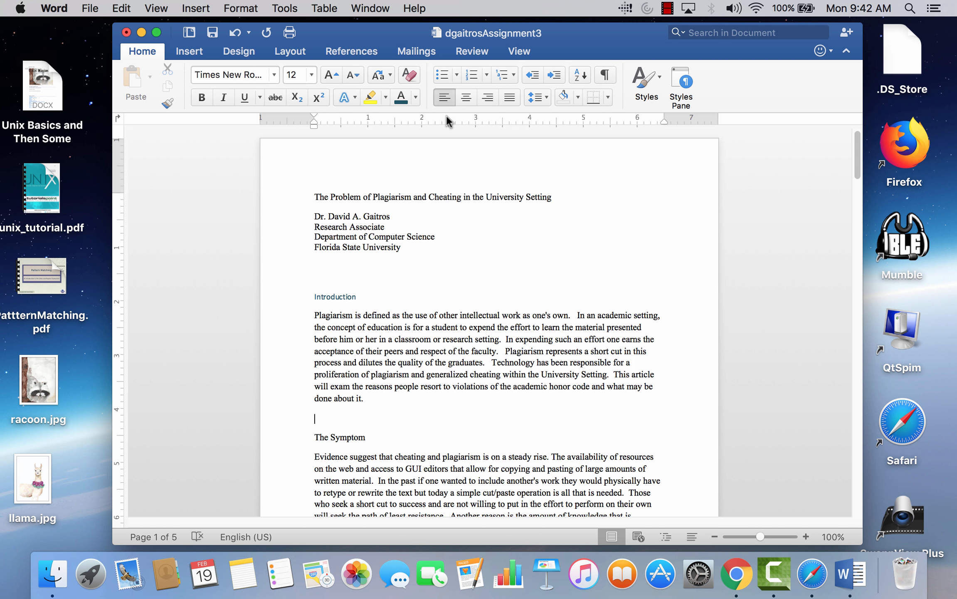
{"action": "type", "text": "This is a billtet"}
{"action": "left_click", "coordinate": [458, 74]}
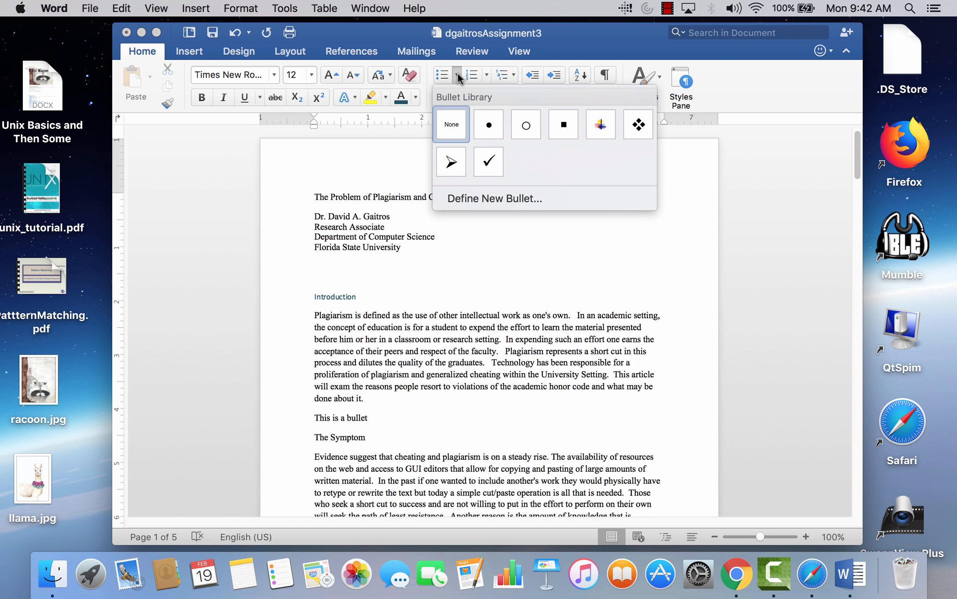
{"action": "left_click", "coordinate": [451, 162]}
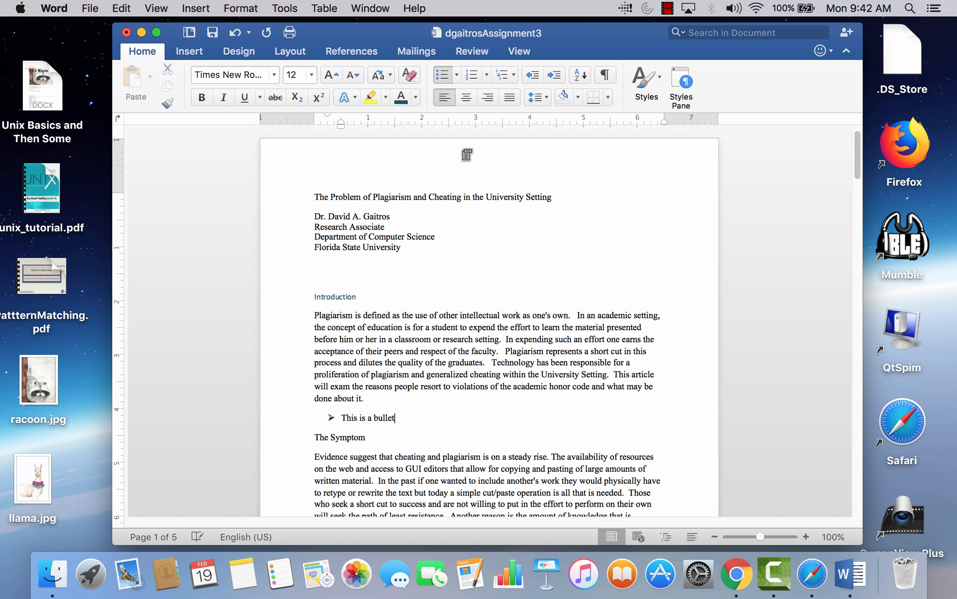
Step: Convert the "This is a bullet" line to 1. numbering and switch it to the 1) a) i) multilevel list
{"action": "left_click", "coordinate": [485, 75]}
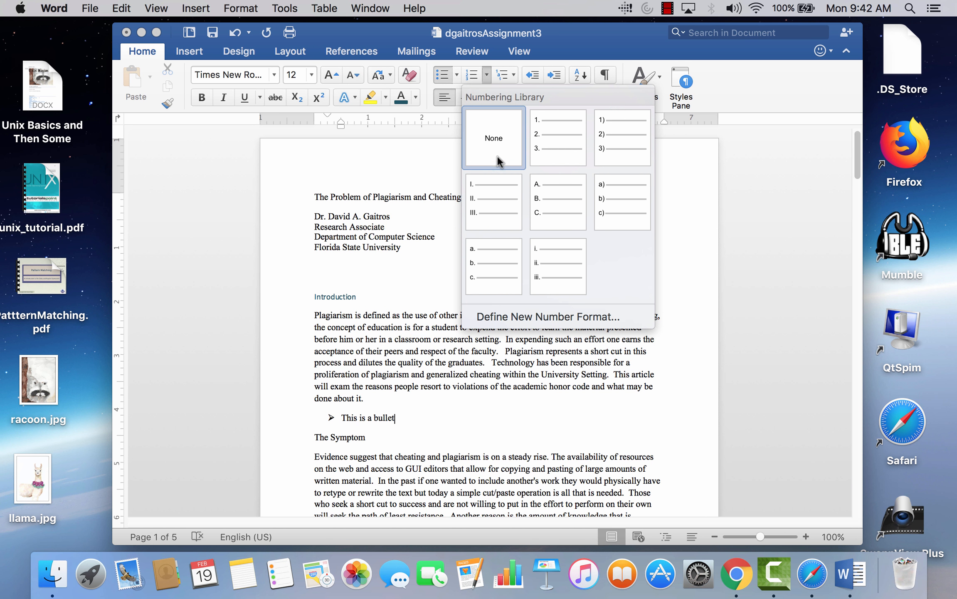
{"action": "left_click", "coordinate": [548, 137]}
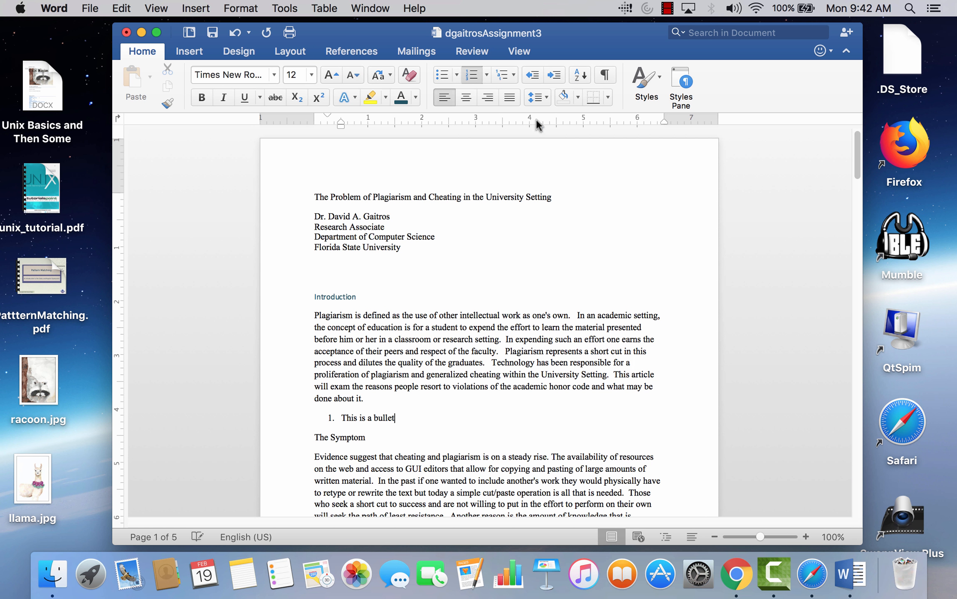
{"action": "left_click", "coordinate": [513, 74]}
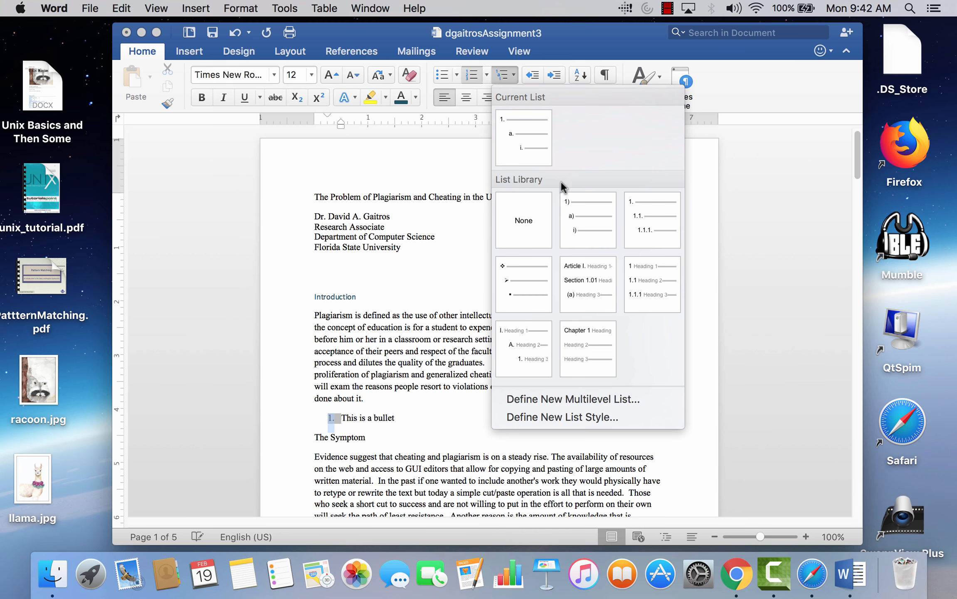
{"action": "left_click", "coordinate": [579, 214]}
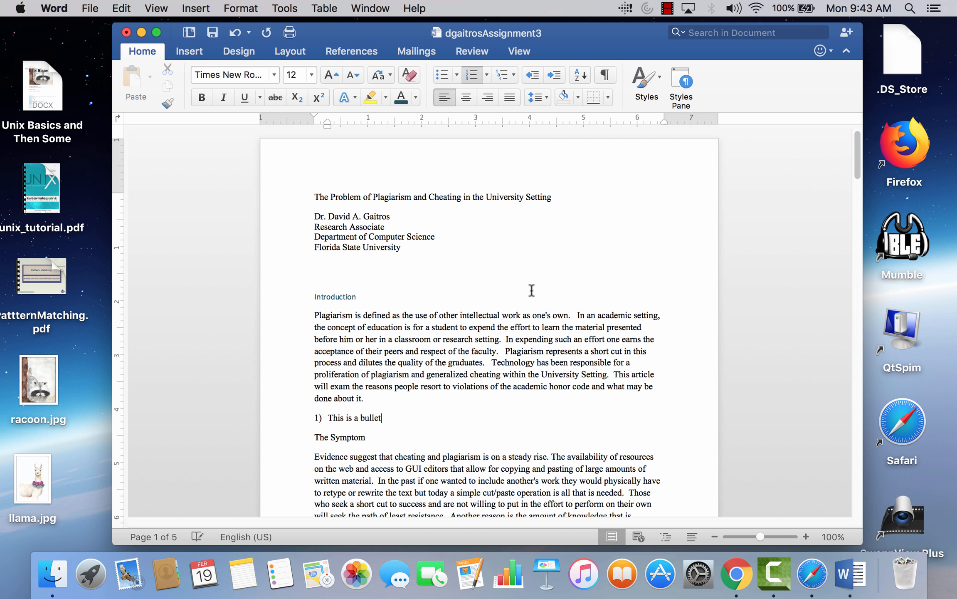
Step: Add the sub-item "This is another bullet" under the first list item, promote it one level and indent it back to level a)
{"action": "key", "text": "Return"}
{"action": "key", "text": "Tab"}
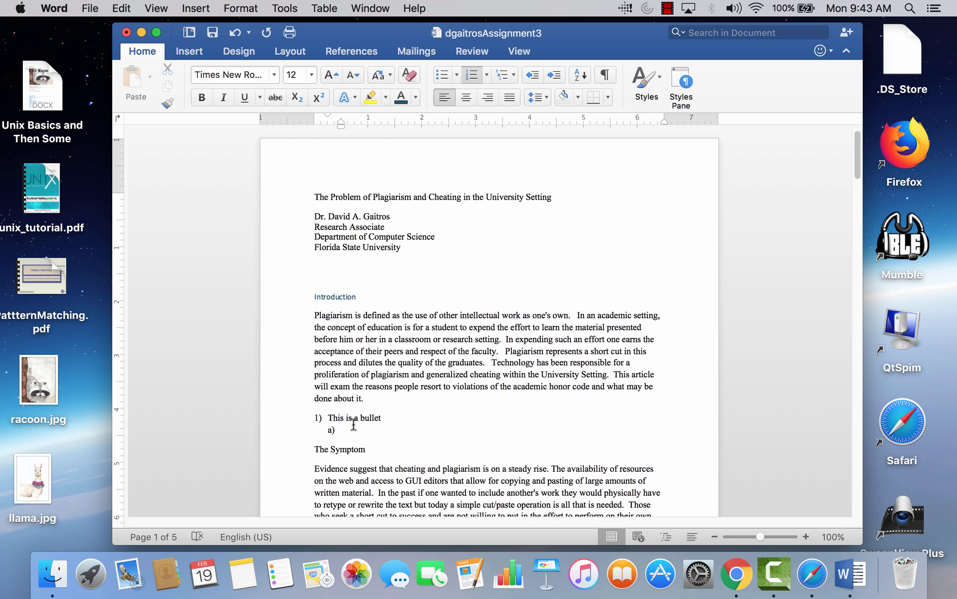
{"action": "type", "text": "This is another bullet"}
{"action": "left_click", "coordinate": [530, 74]}
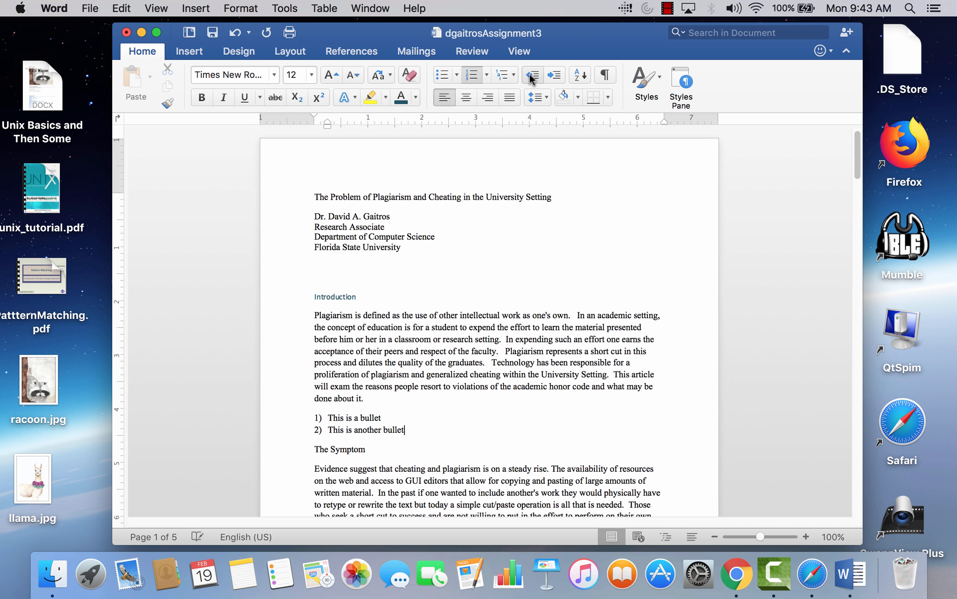
{"action": "left_click", "coordinate": [555, 75]}
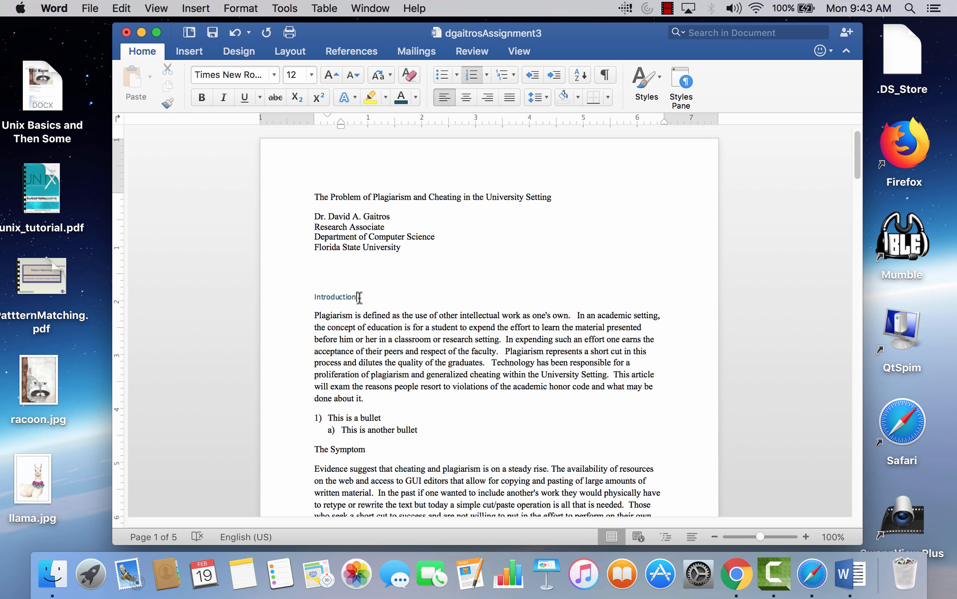
Step: Right-align the "Introduction" heading
{"action": "left_click_drag", "start_coordinate": [359, 297], "coordinate": [273, 297]}
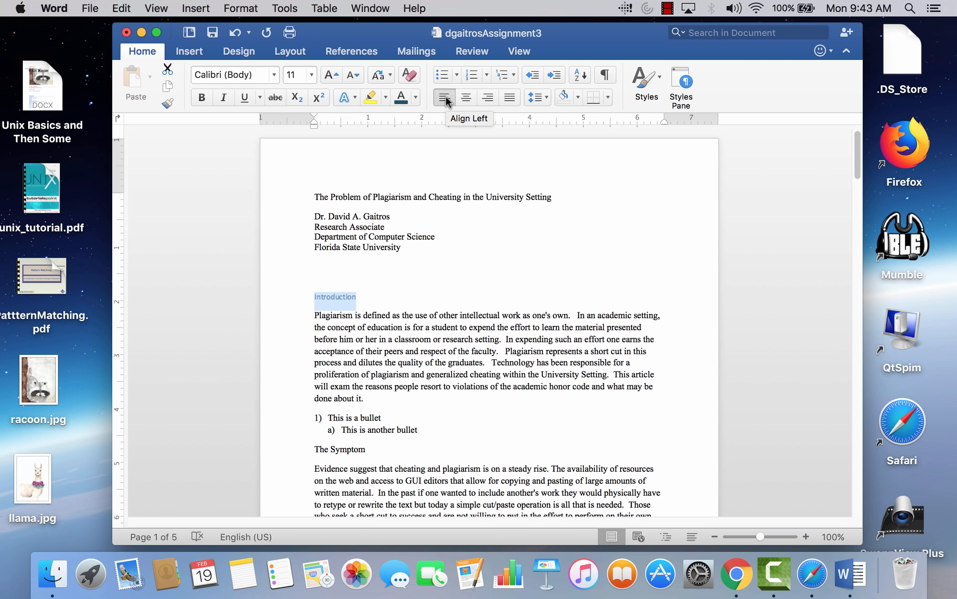
{"action": "left_click", "coordinate": [489, 96]}
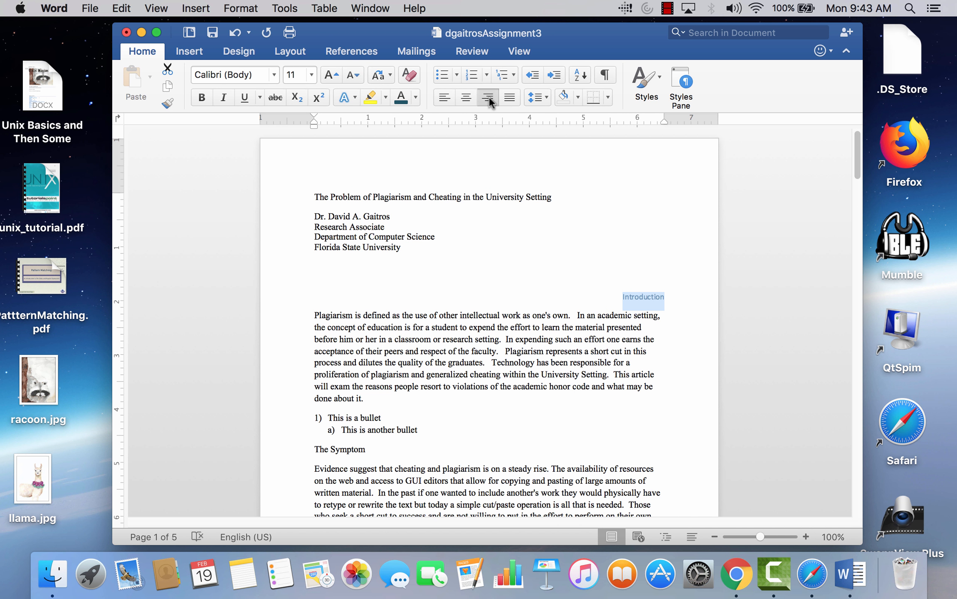
Step: Center the "Introduction" heading and return it to left alignment
{"action": "left_click", "coordinate": [466, 98]}
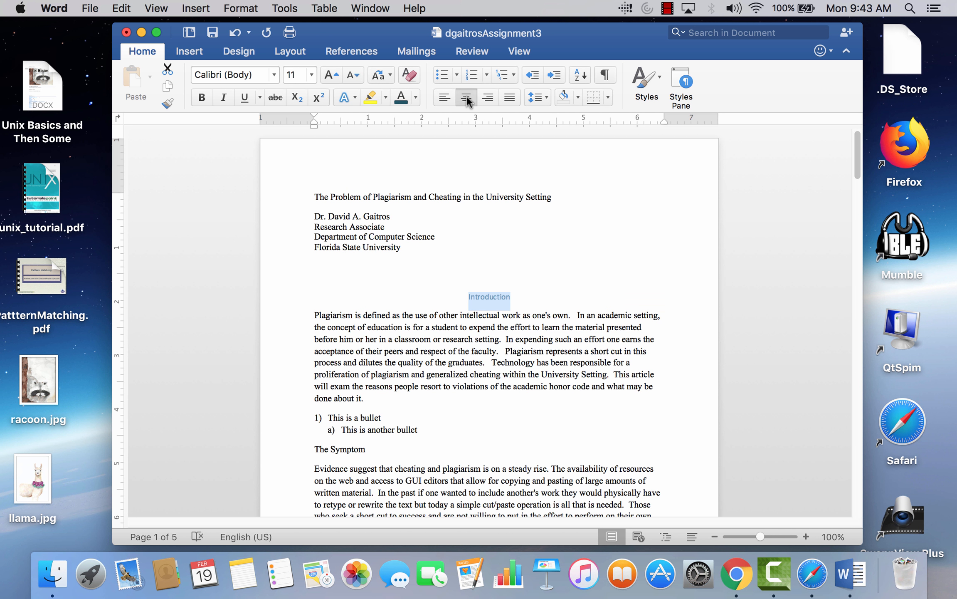
{"action": "left_click", "coordinate": [446, 95]}
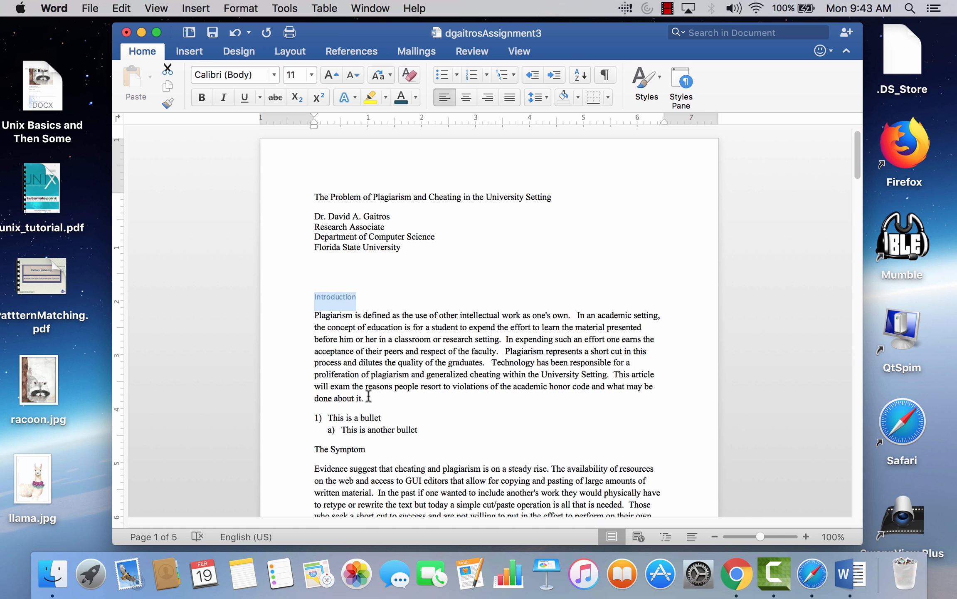
Step: Justify the paragraph under the "Introduction" heading and view the available line spacing values without changing them
{"action": "left_click_drag", "start_coordinate": [368, 399], "coordinate": [309, 316]}
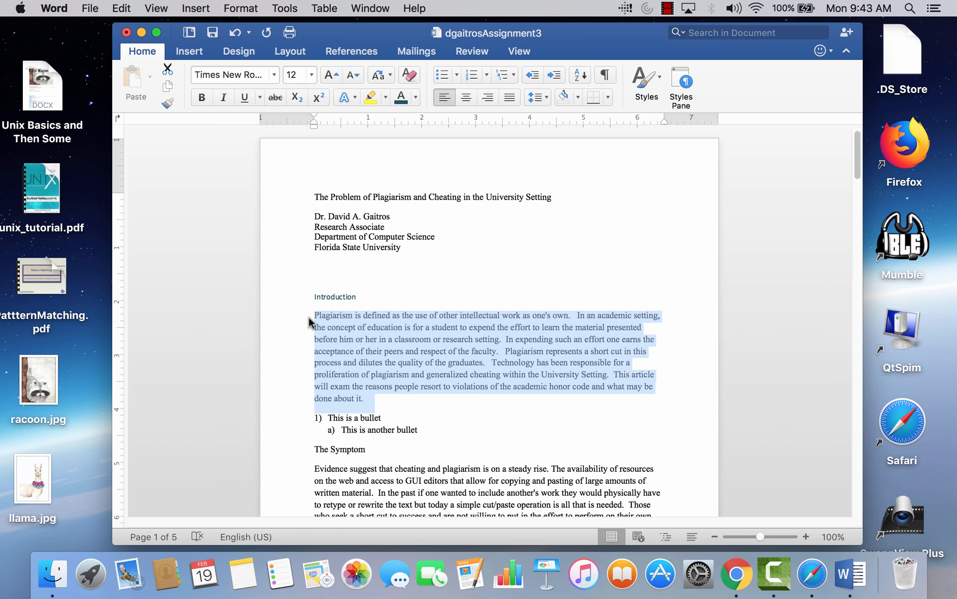
{"action": "left_click", "coordinate": [508, 97]}
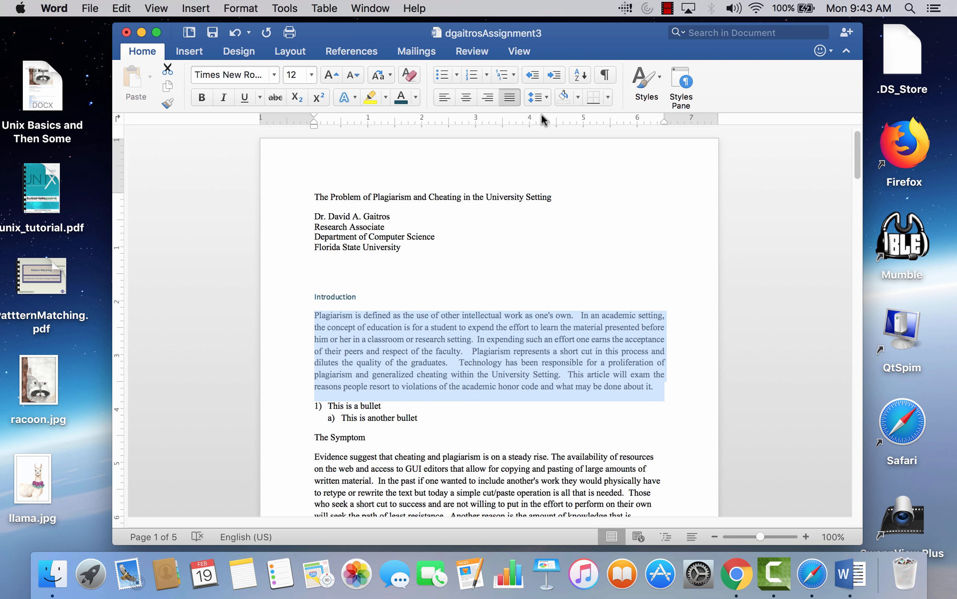
{"action": "left_click", "coordinate": [546, 98]}
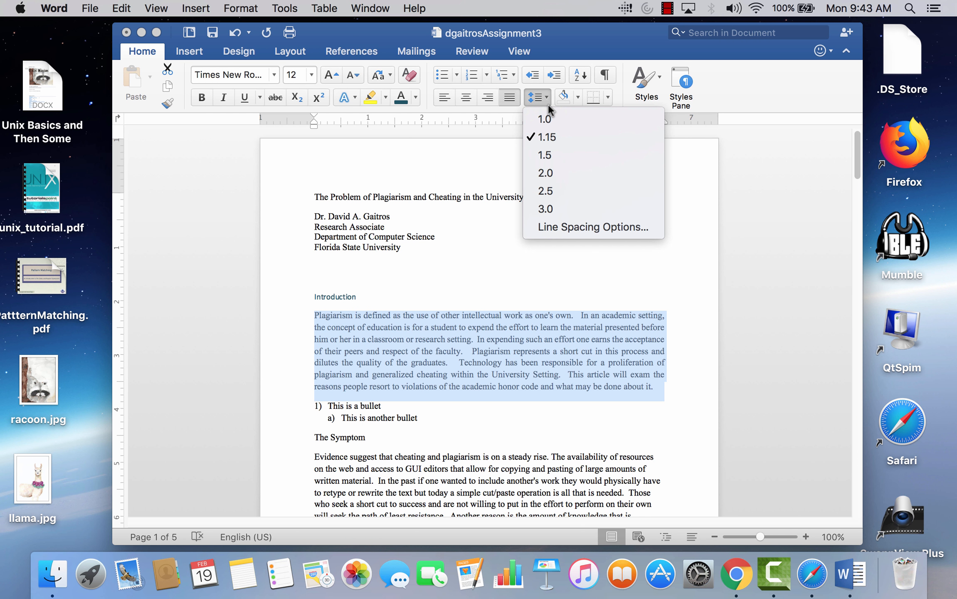
{"action": "left_click", "coordinate": [767, 175]}
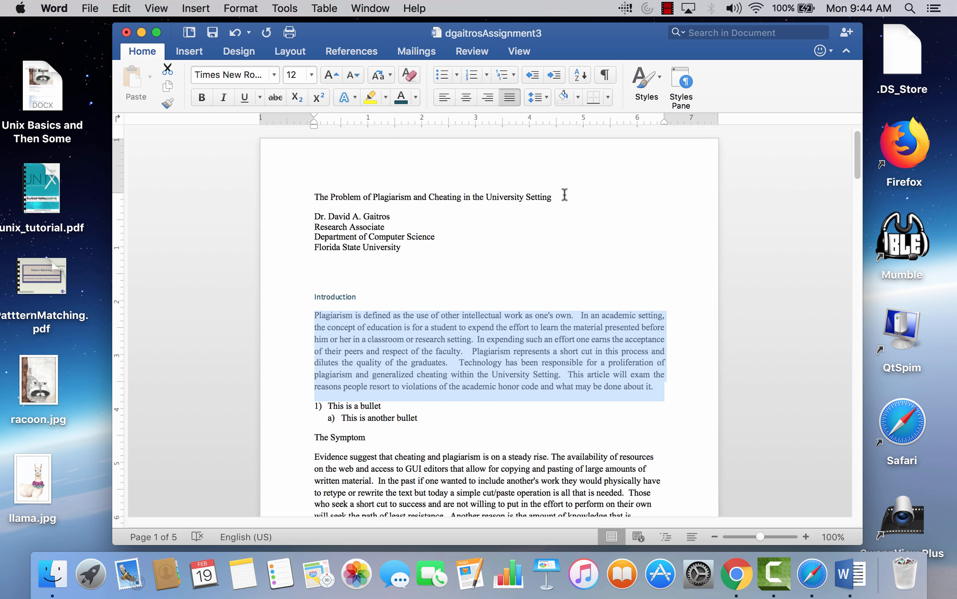
Step: Apply the Title style to the document title and insert an empty line below it
{"action": "scroll", "coordinate": [564, 195], "scroll_direction": "down", "scroll_amount": 3}
{"action": "scroll", "coordinate": [564, 196], "scroll_direction": "up", "scroll_amount": 3}
{"action": "left_click", "coordinate": [530, 327]}
{"action": "left_click_drag", "start_coordinate": [555, 196], "coordinate": [290, 192]}
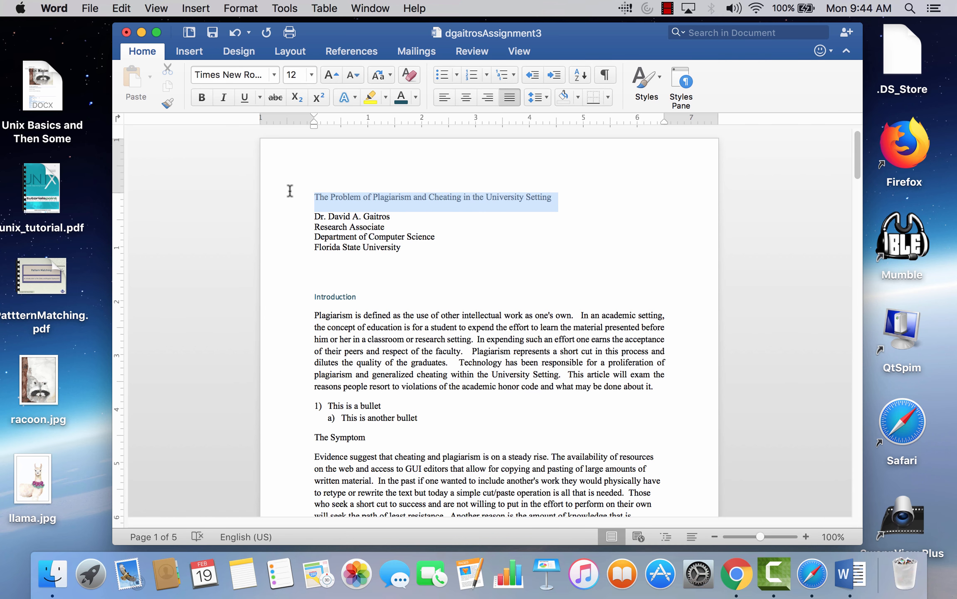
{"action": "left_click", "coordinate": [658, 79]}
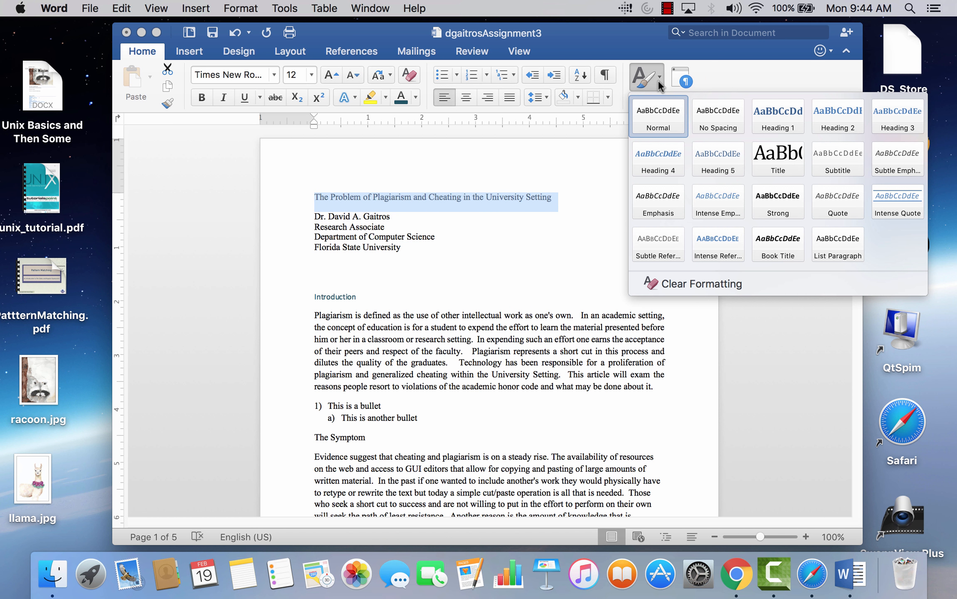
{"action": "left_click", "coordinate": [776, 164]}
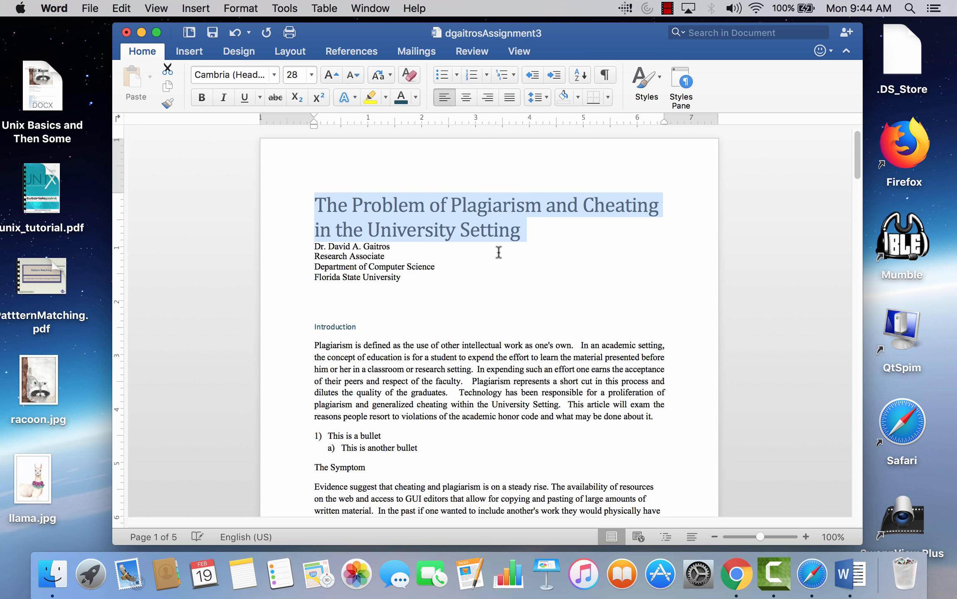
{"action": "left_click", "coordinate": [532, 236]}
{"action": "key", "text": "Return"}
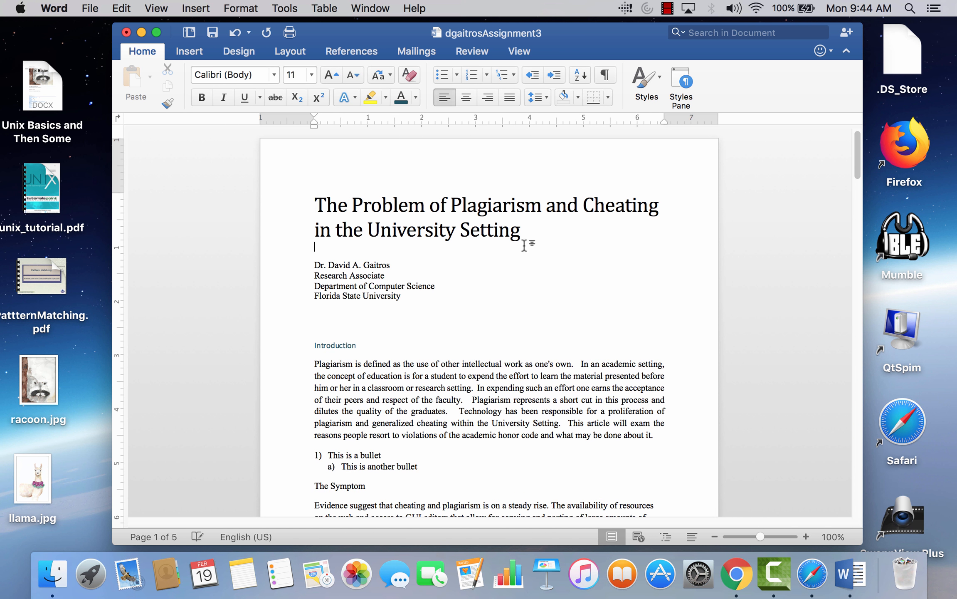
Step: Apply the Subtitle style to the four author and affiliation lines and make them bold
{"action": "left_click_drag", "start_coordinate": [405, 296], "coordinate": [317, 261]}
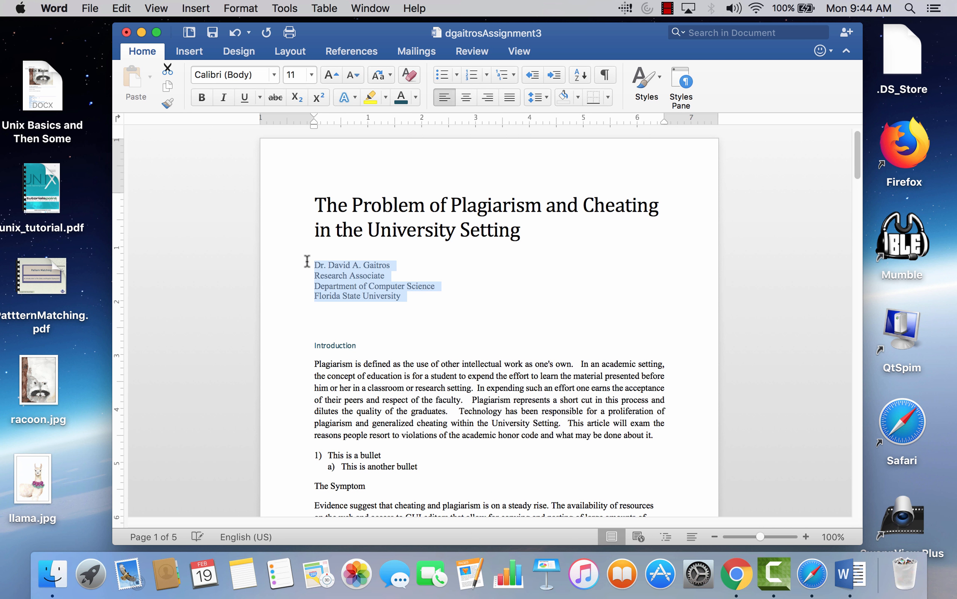
{"action": "left_click", "coordinate": [659, 81]}
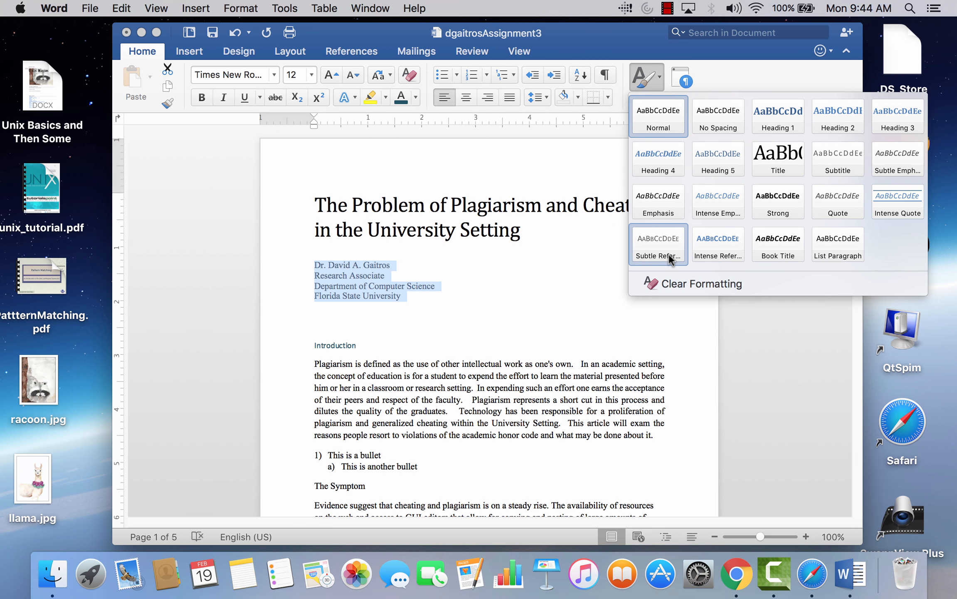
{"action": "left_click", "coordinate": [849, 160]}
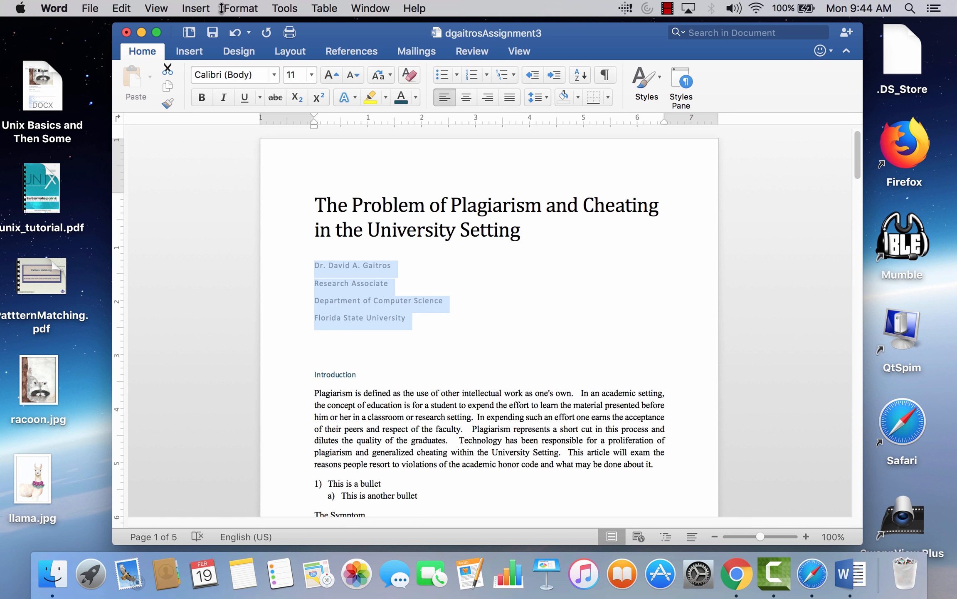
{"action": "left_click", "coordinate": [205, 99]}
Step: Apply the Heading 1 style to the "Introduction" heading
{"action": "left_click_drag", "start_coordinate": [363, 380], "coordinate": [301, 371]}
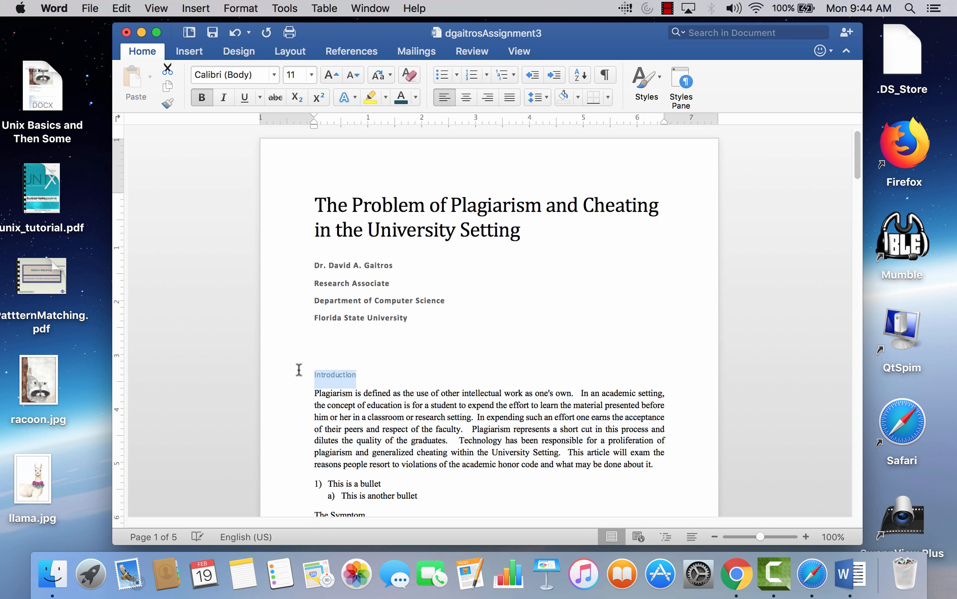
{"action": "left_click", "coordinate": [660, 90]}
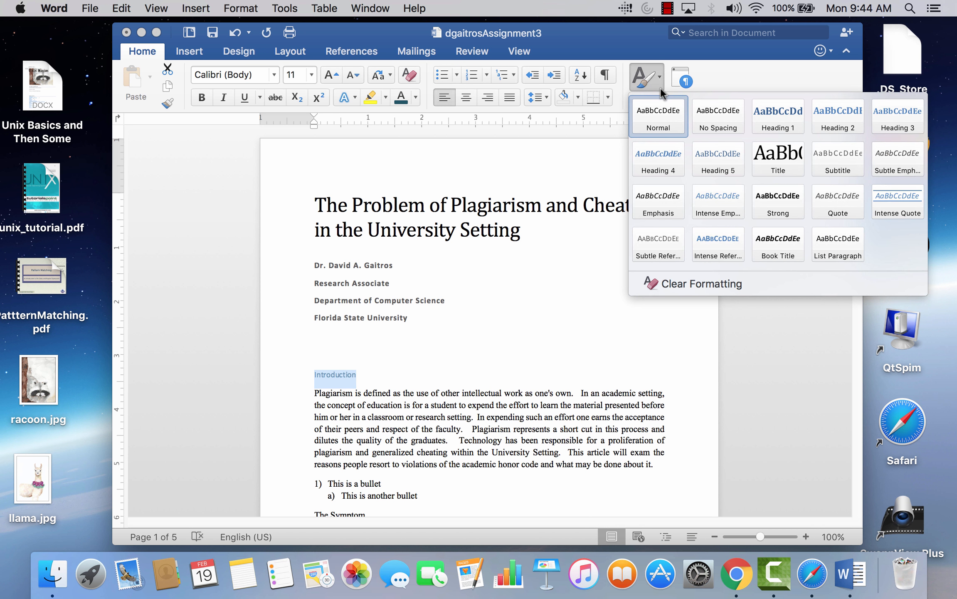
{"action": "left_click", "coordinate": [759, 126]}
Step: Apply the Heading 1 style to the "The Symptom" line
{"action": "scroll", "coordinate": [598, 223], "scroll_direction": "down", "scroll_amount": 15}
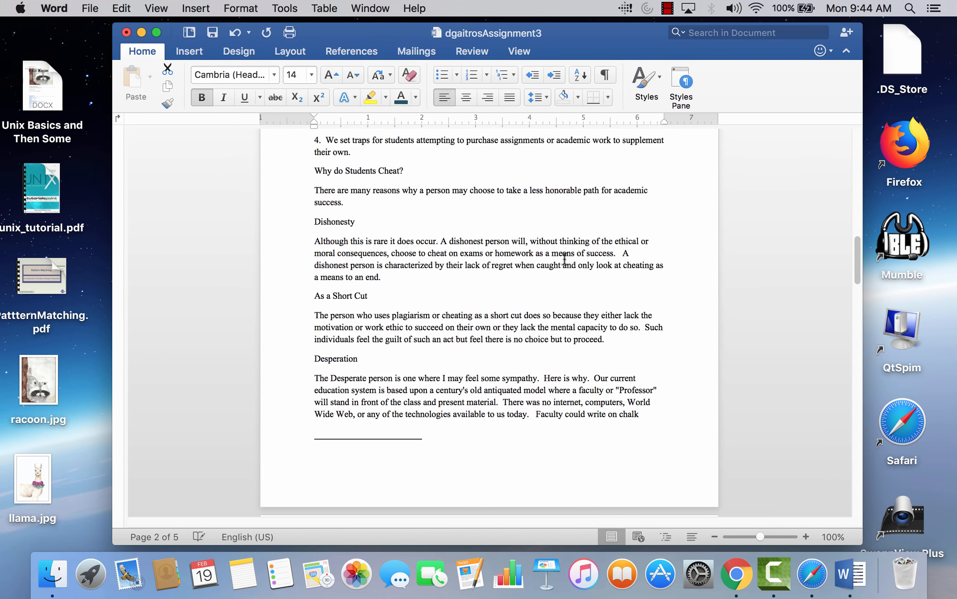
{"action": "scroll", "coordinate": [563, 255], "scroll_direction": "up", "scroll_amount": 15}
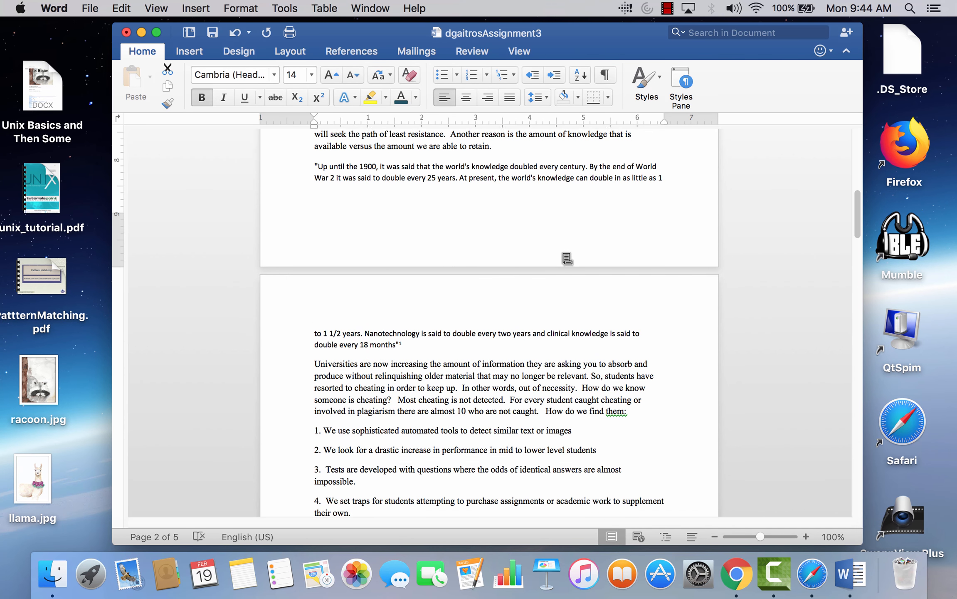
{"action": "scroll", "coordinate": [563, 253], "scroll_direction": "up", "scroll_amount": 5}
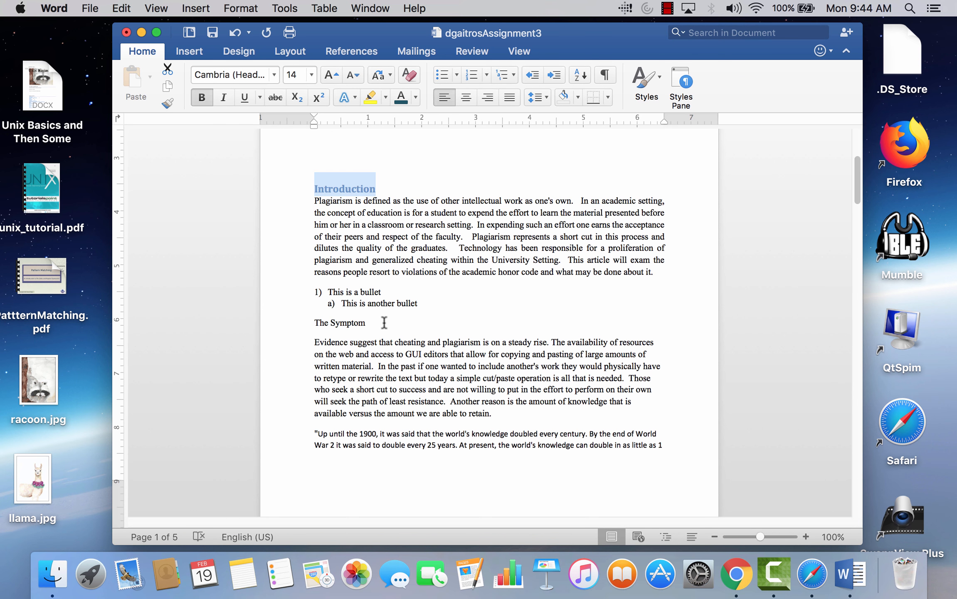
{"action": "left_click_drag", "start_coordinate": [384, 321], "coordinate": [320, 323]}
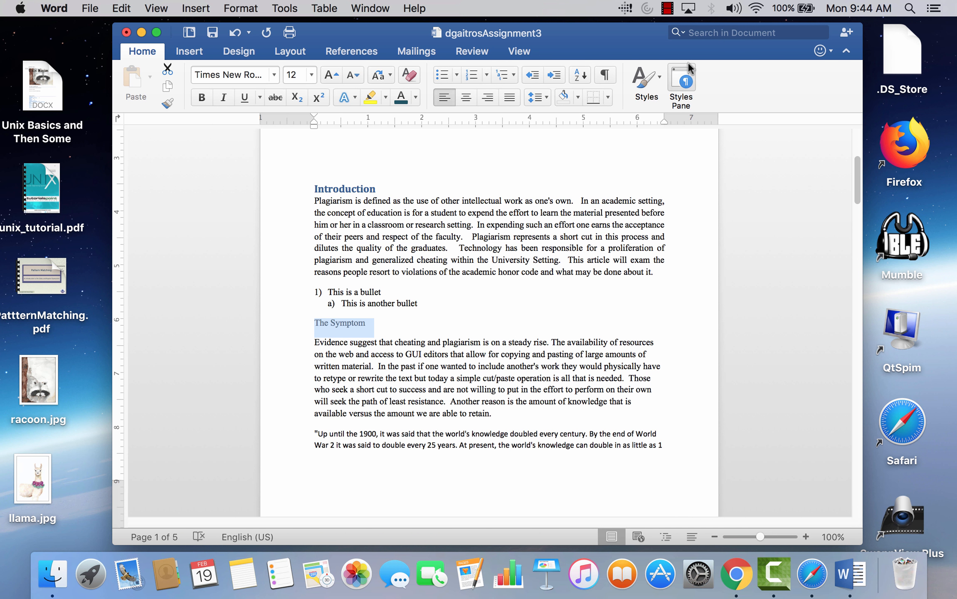
{"action": "left_click", "coordinate": [656, 85]}
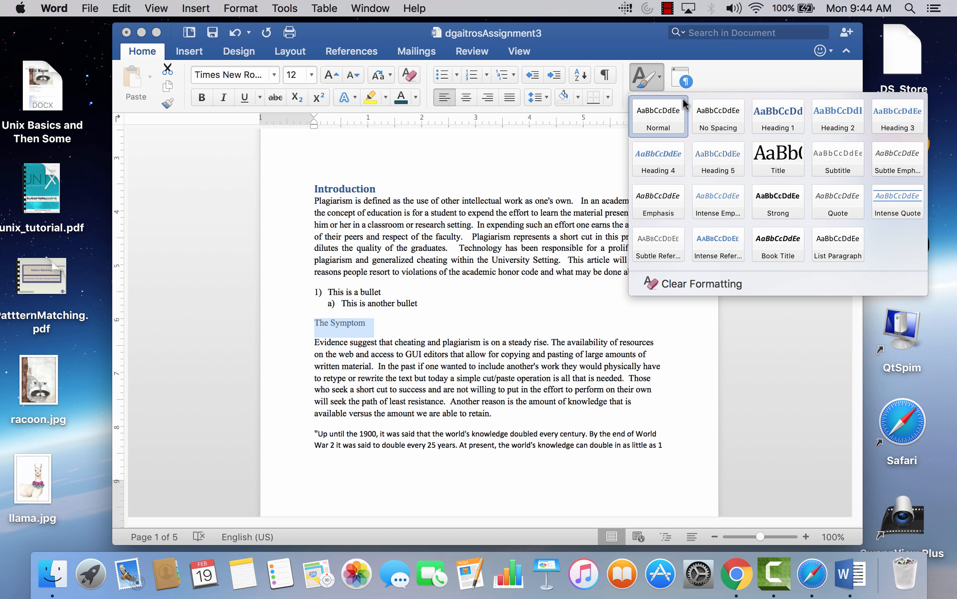
{"action": "left_click", "coordinate": [789, 120]}
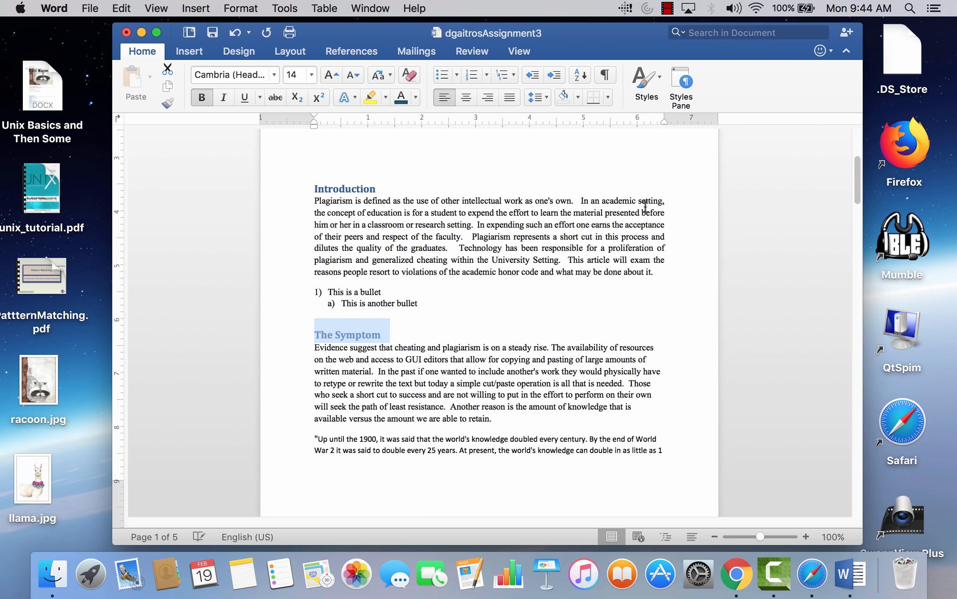
Step: Try the document style sets with the red title banner, the centered capital headings and the bold italic title
{"action": "scroll", "coordinate": [645, 206], "scroll_direction": "up", "scroll_amount": 5}
{"action": "scroll", "coordinate": [644, 207], "scroll_direction": "down", "scroll_amount": 1}
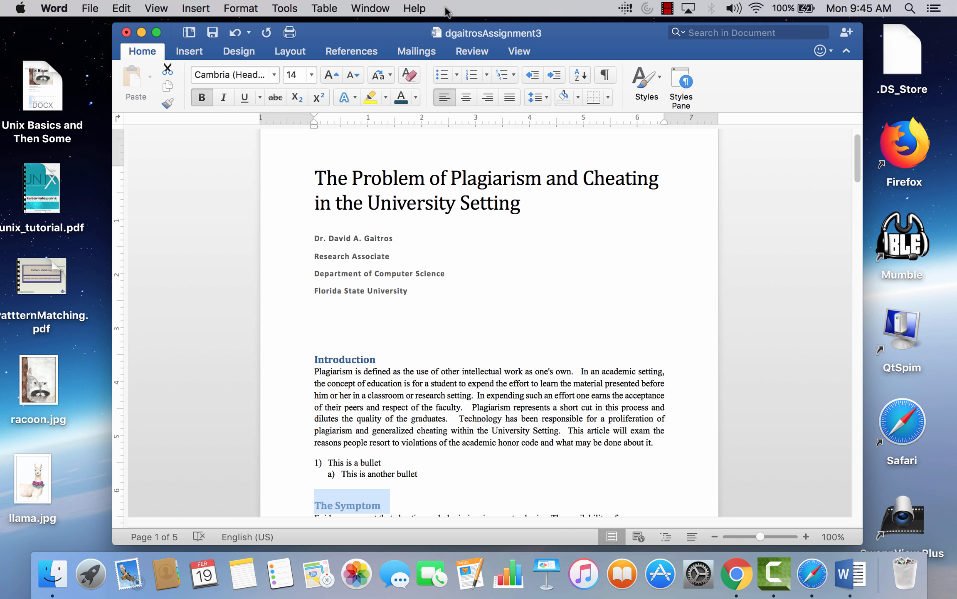
{"action": "left_click", "coordinate": [239, 52]}
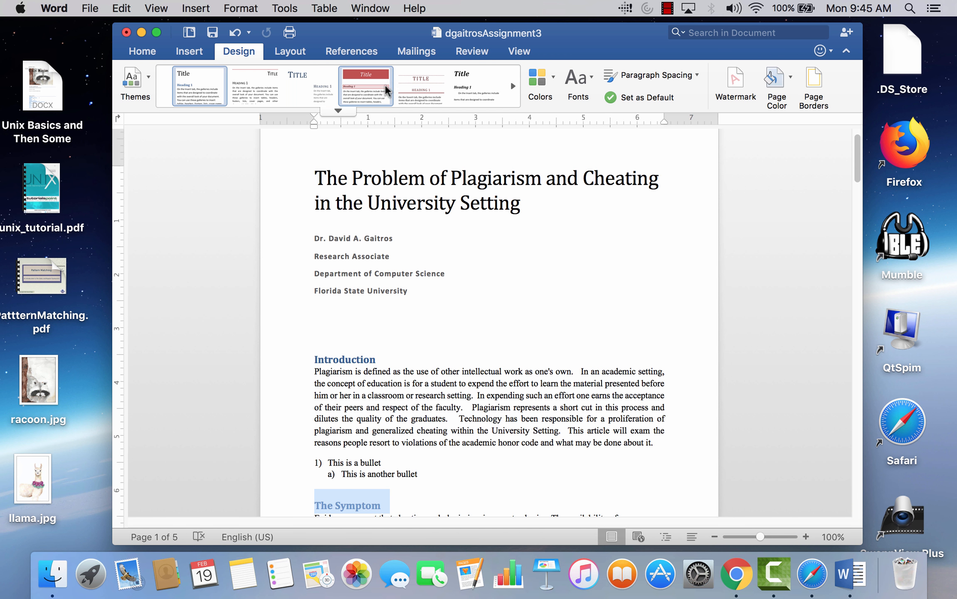
{"action": "left_click", "coordinate": [363, 88]}
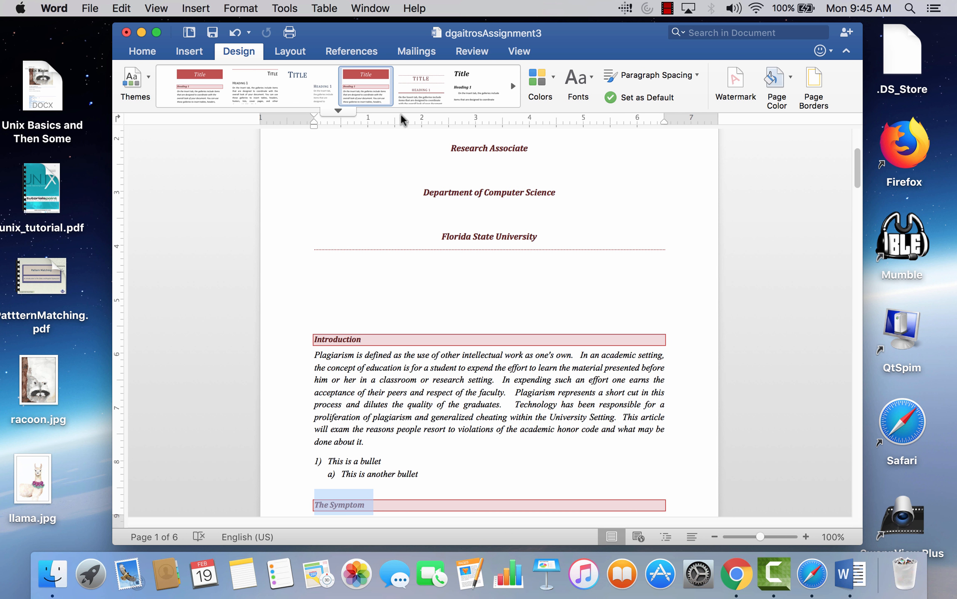
{"action": "scroll", "coordinate": [421, 224], "scroll_direction": "down", "scroll_amount": 4}
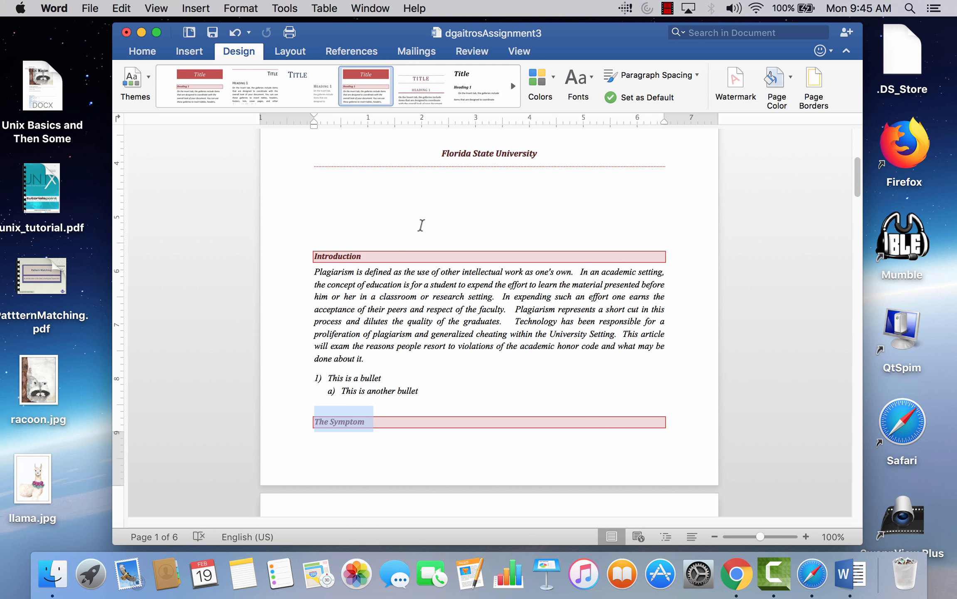
{"action": "scroll", "coordinate": [421, 225], "scroll_direction": "down", "scroll_amount": 10}
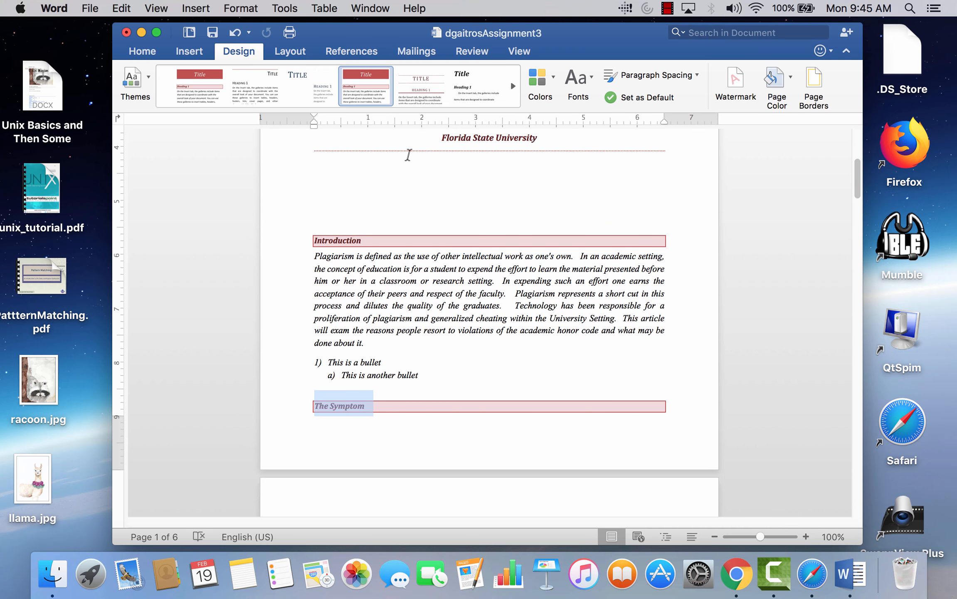
{"action": "left_click", "coordinate": [432, 87]}
{"action": "left_click", "coordinate": [468, 85]}
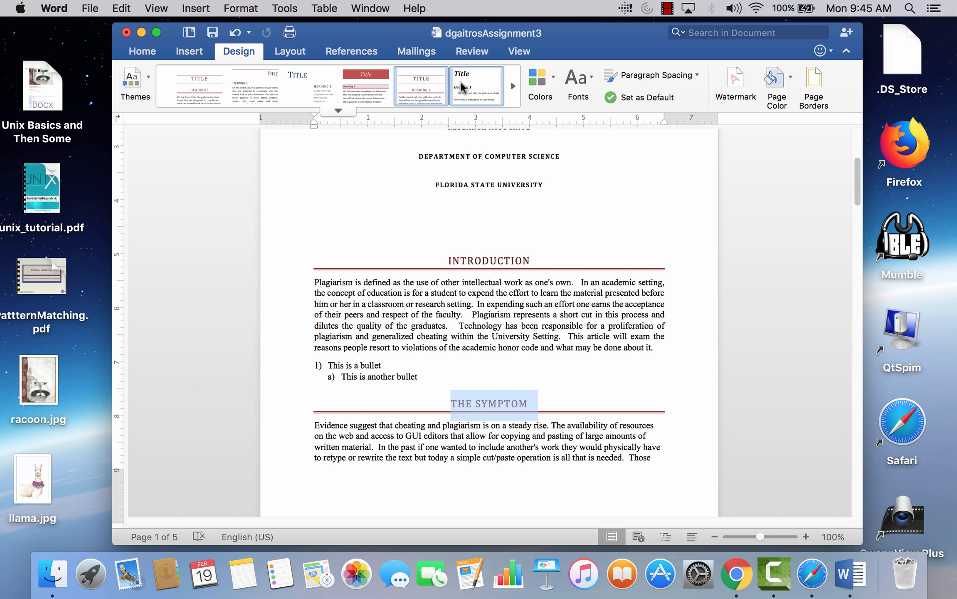
Step: Apply the style set with the outlined title and blue heading bands, and delete an empty line above "Introduction"
{"action": "left_click", "coordinate": [513, 87]}
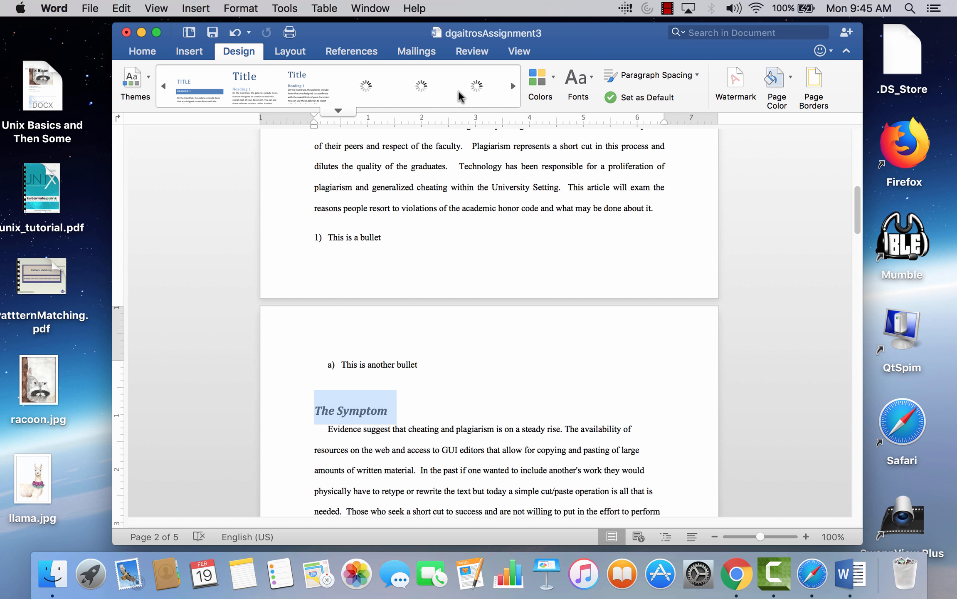
{"action": "left_click", "coordinate": [425, 90]}
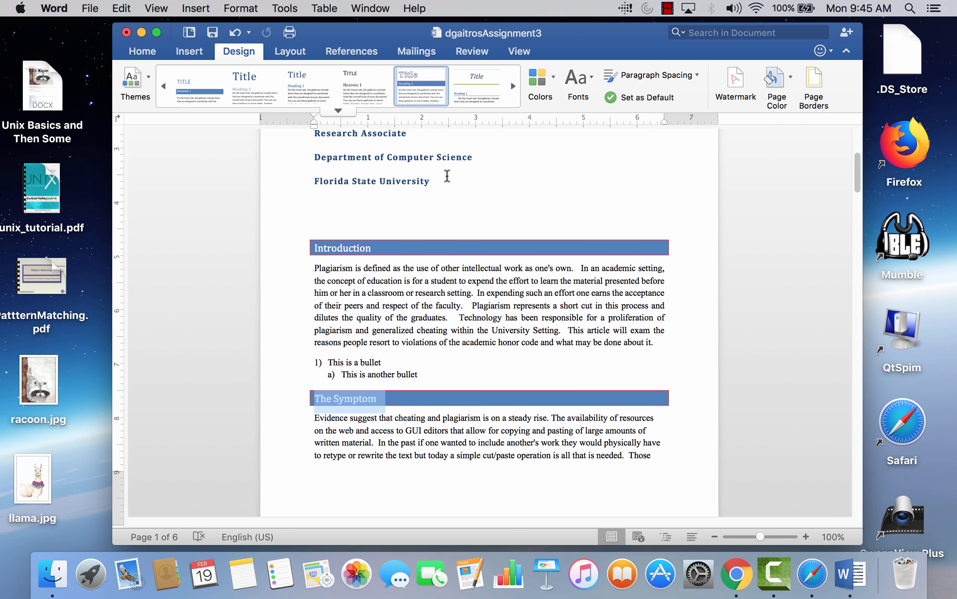
{"action": "scroll", "coordinate": [461, 253], "scroll_direction": "up", "scroll_amount": 5}
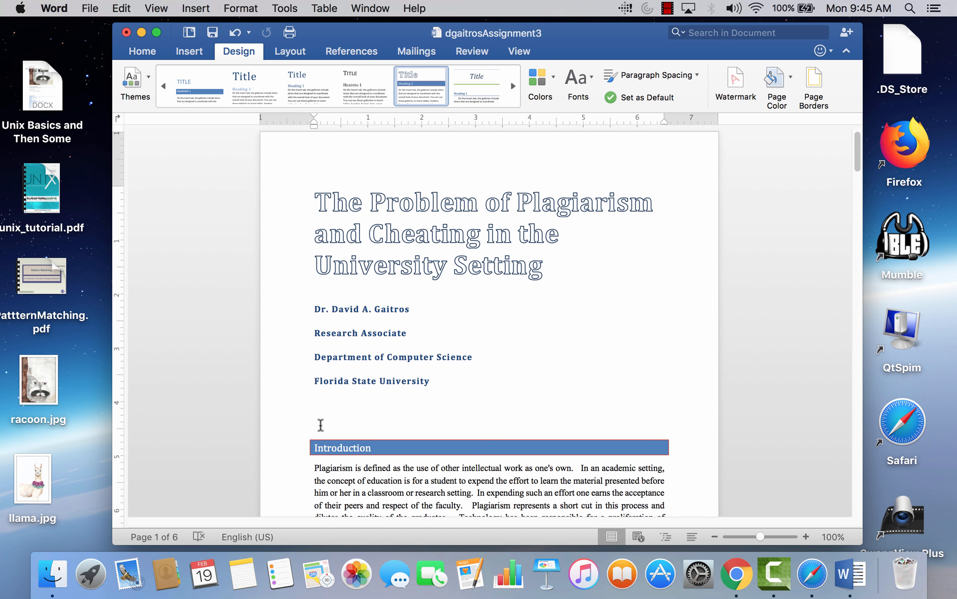
{"action": "key", "text": "BackSpace"}
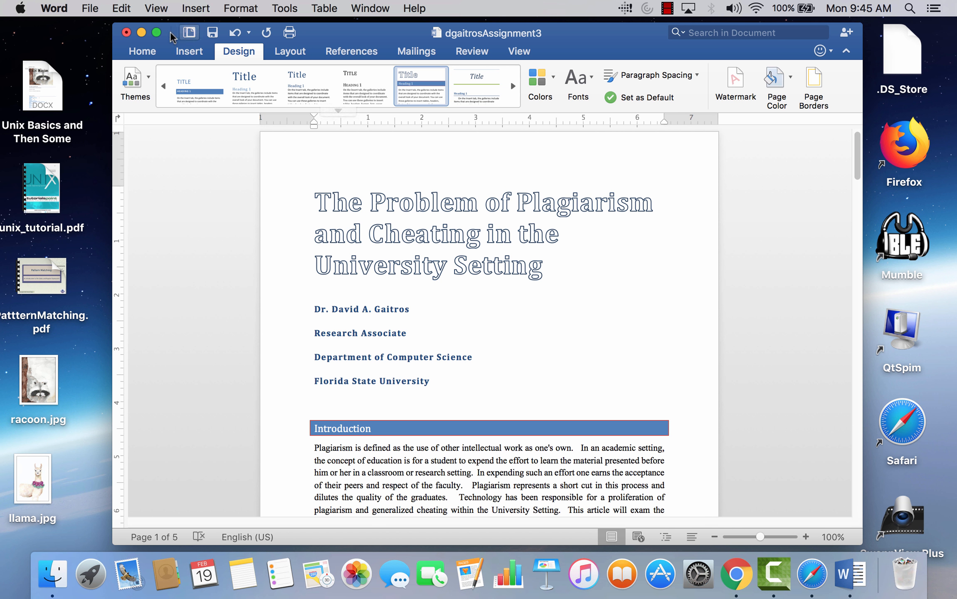
Step: Show the formatting marks and indent the first line of the "Department of Computer Science" paragraph
{"action": "left_click", "coordinate": [142, 51]}
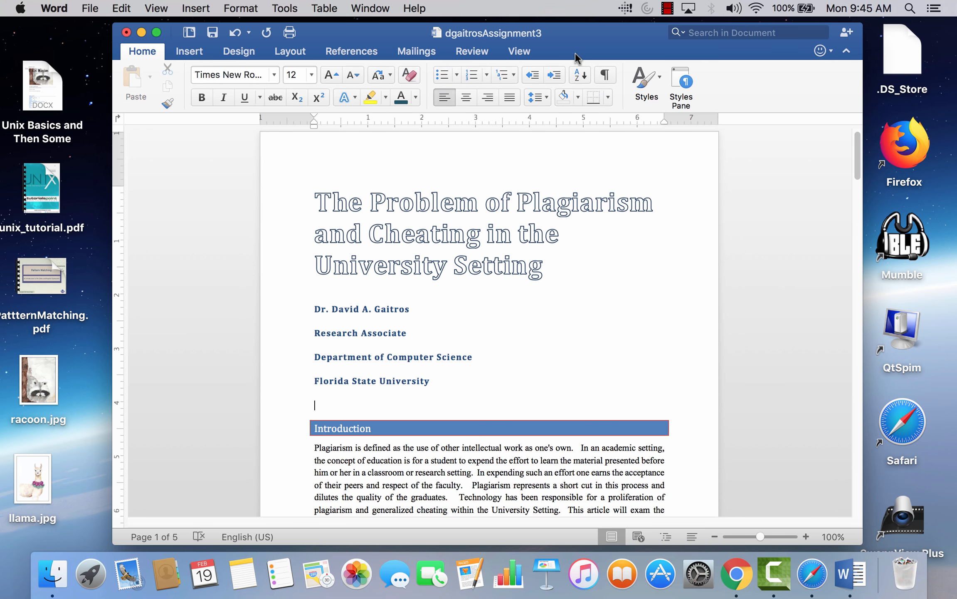
{"action": "left_click", "coordinate": [605, 75]}
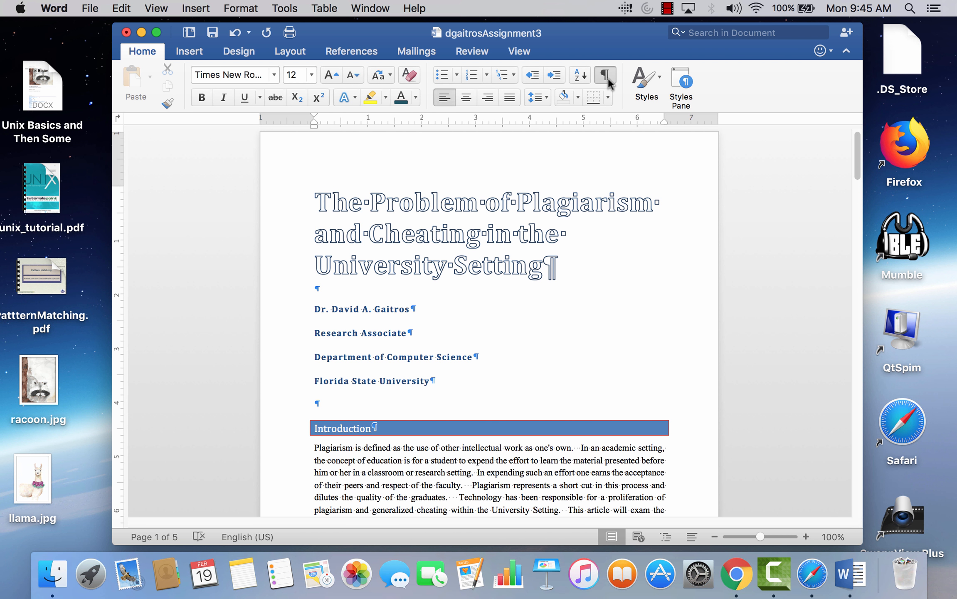
{"action": "left_click", "coordinate": [317, 357]}
{"action": "key", "text": "Tab"}
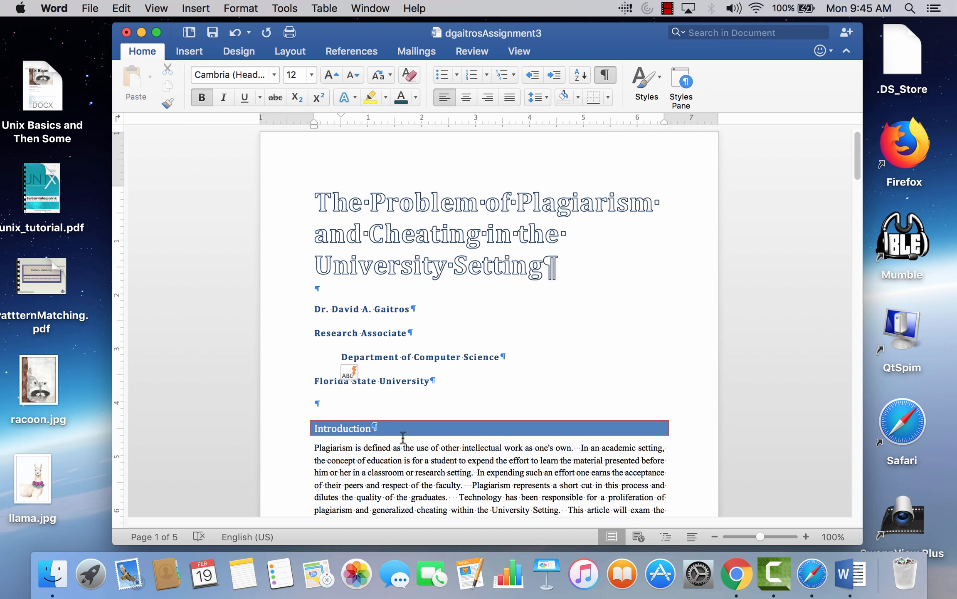
{"action": "scroll", "coordinate": [402, 437], "scroll_direction": "down", "scroll_amount": 5}
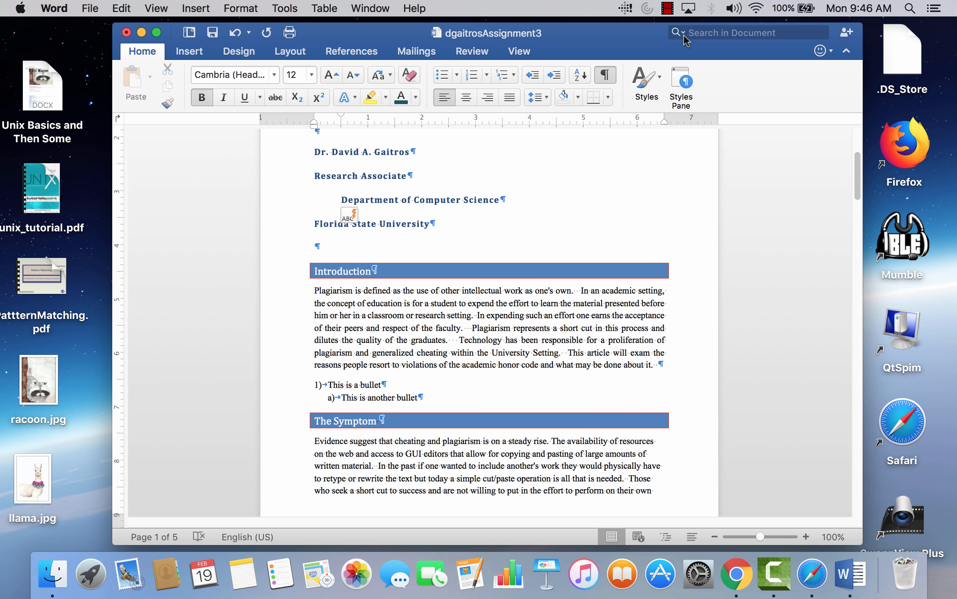
Step: Format the paragraph under the "Introduction" heading in the Calibri (Body) theme font and make it italic
{"action": "left_click", "coordinate": [667, 8]}
{"action": "left_click", "coordinate": [698, 41]}
{"action": "left_click_drag", "start_coordinate": [662, 366], "coordinate": [291, 289]}
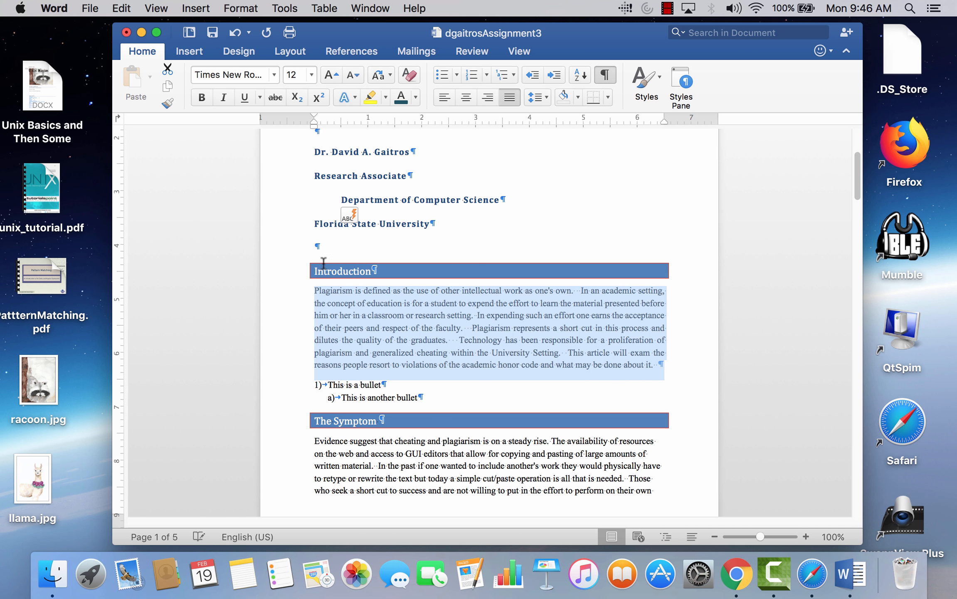
{"action": "left_click", "coordinate": [659, 77]}
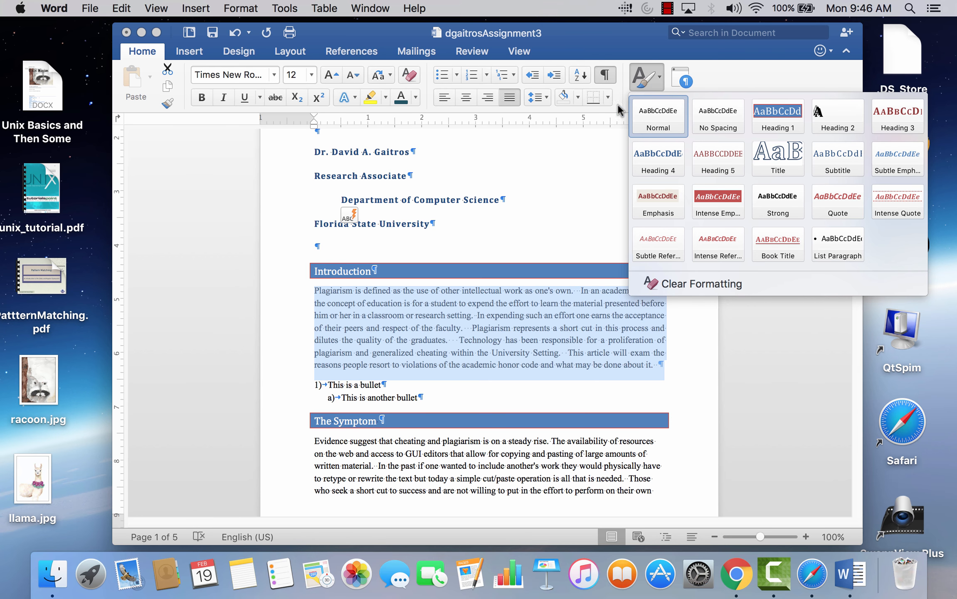
{"action": "left_click", "coordinate": [274, 74]}
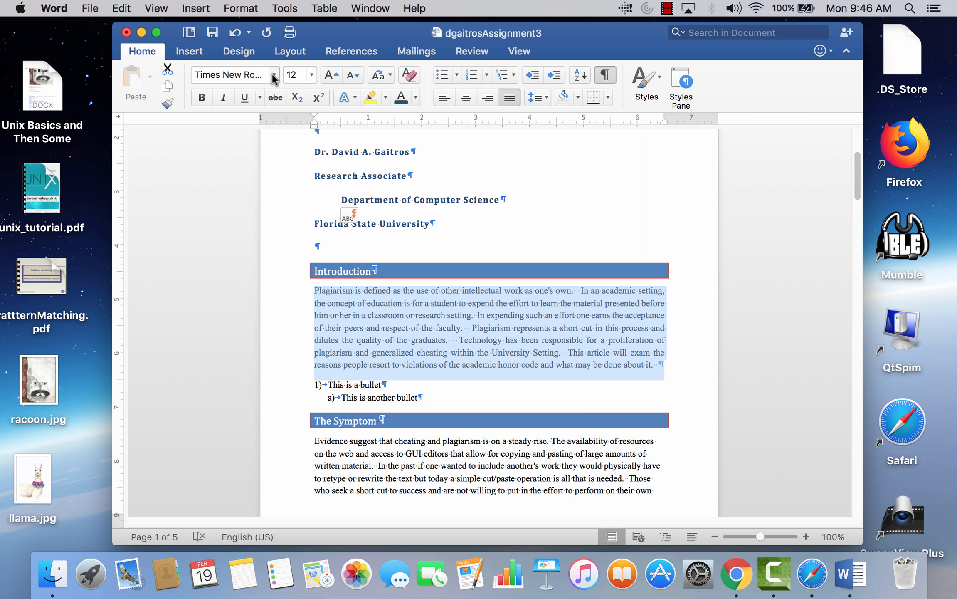
{"action": "left_click", "coordinate": [273, 75]}
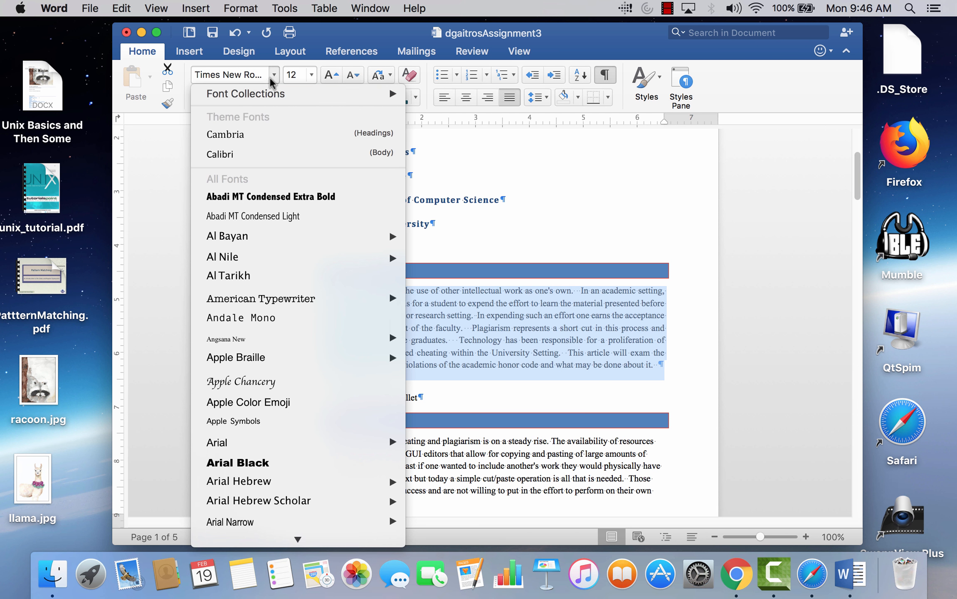
{"action": "left_click", "coordinate": [235, 154]}
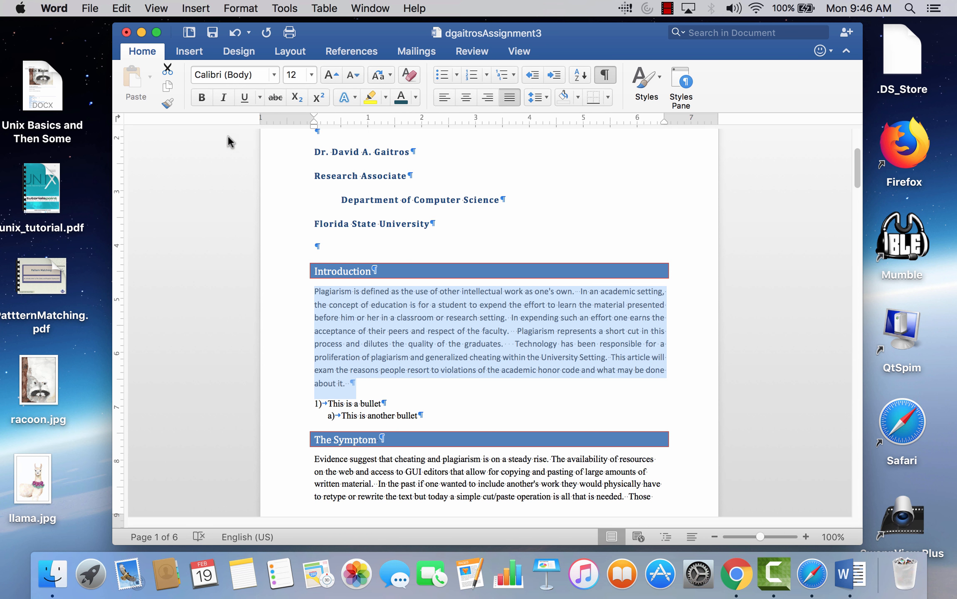
{"action": "left_click", "coordinate": [223, 99]}
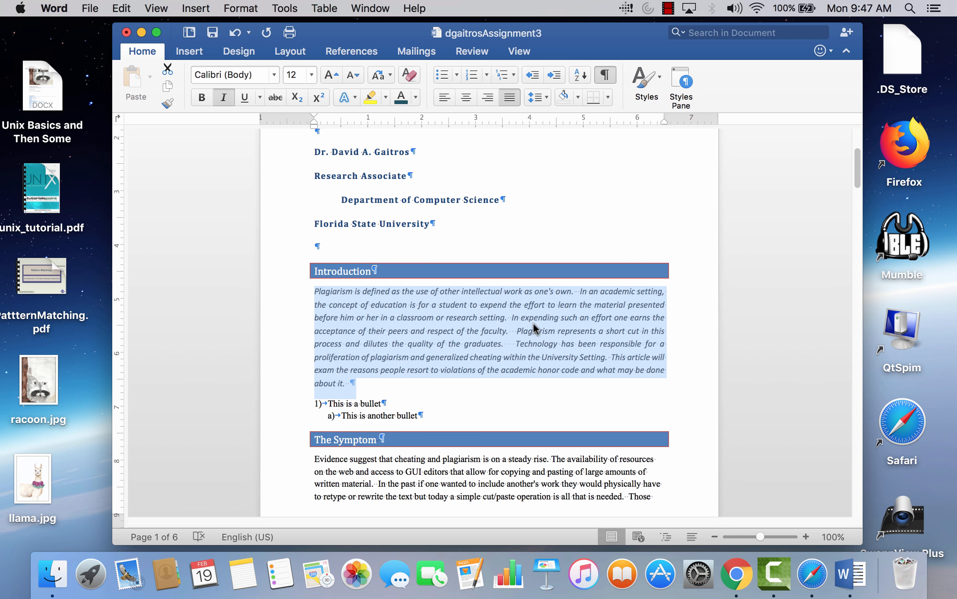
Step: Update the Normal style to match the selected "Introduction" paragraph's formatting
{"action": "left_click", "coordinate": [660, 79]}
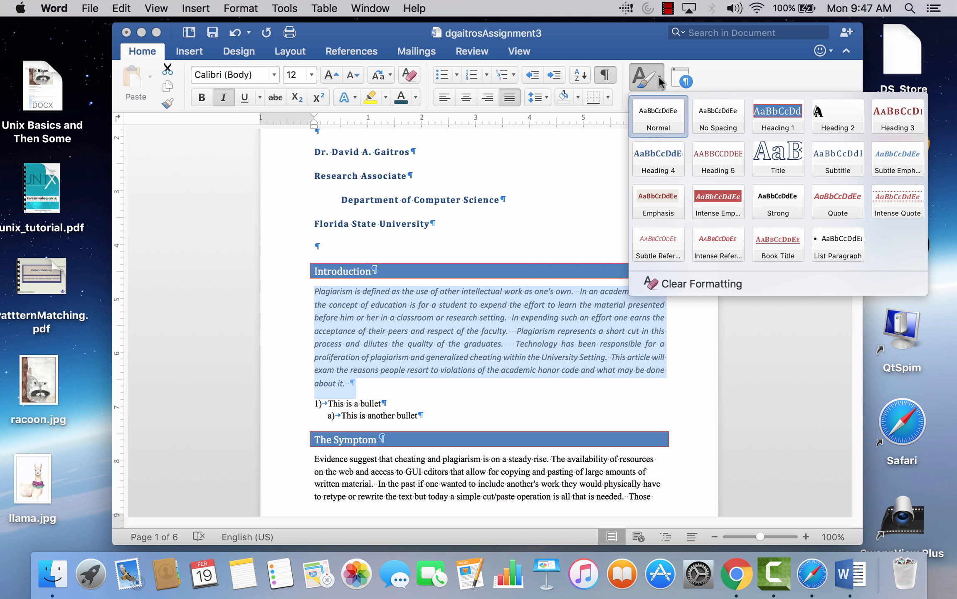
{"action": "right_click", "coordinate": [666, 126]}
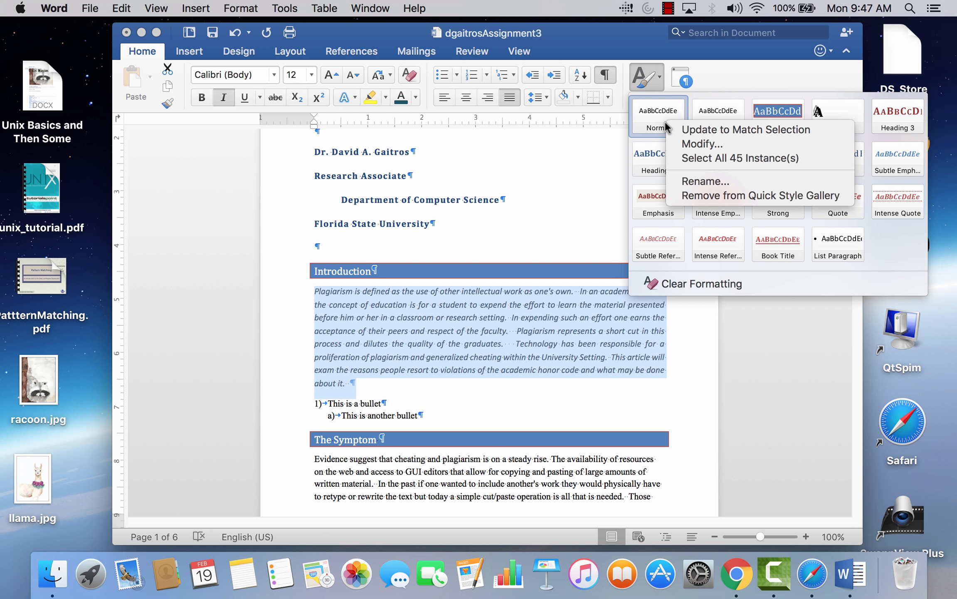
{"action": "left_click", "coordinate": [710, 133]}
{"action": "scroll", "coordinate": [586, 367], "scroll_direction": "down", "scroll_amount": 8}
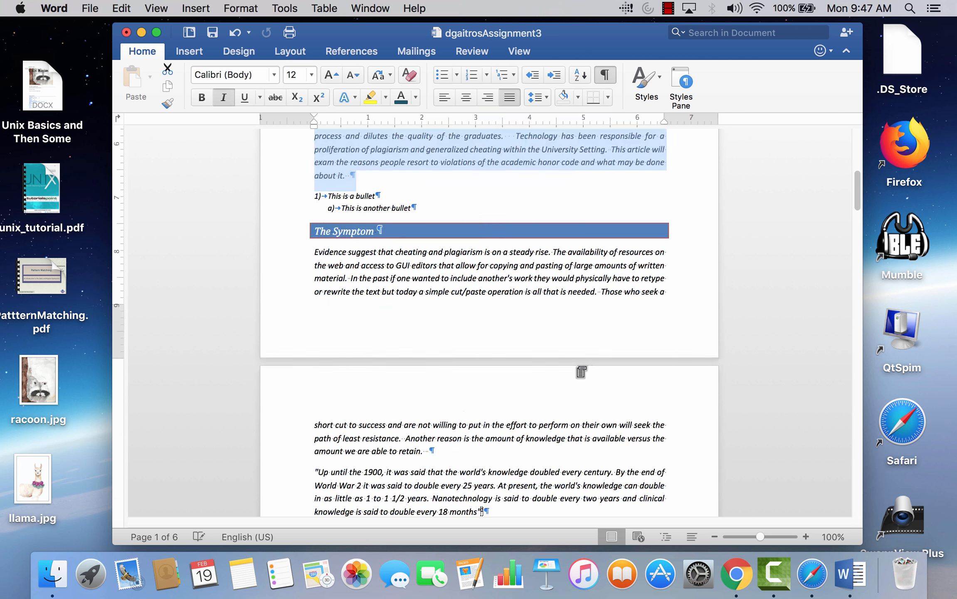
{"action": "scroll", "coordinate": [577, 367], "scroll_direction": "up", "scroll_amount": 12}
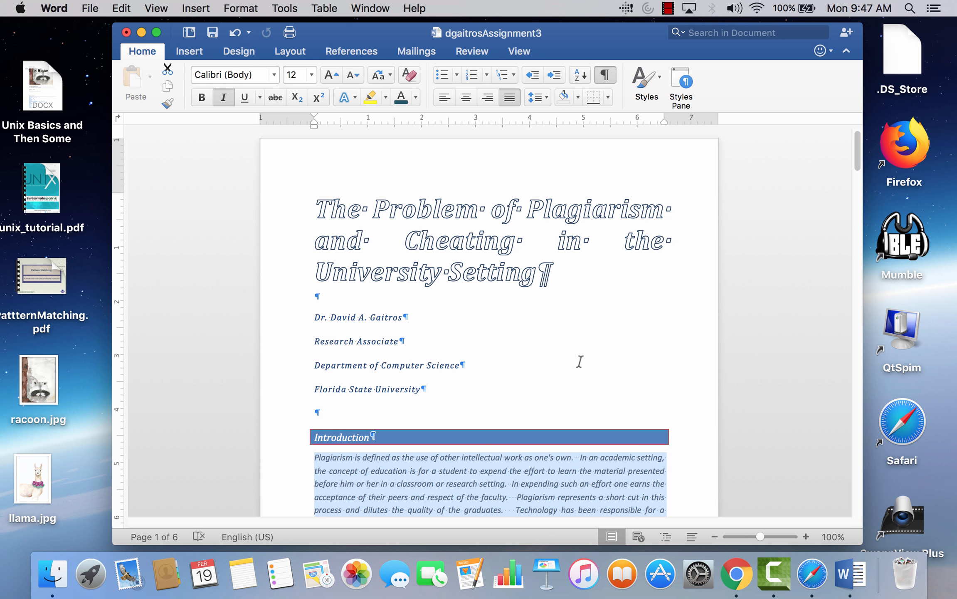